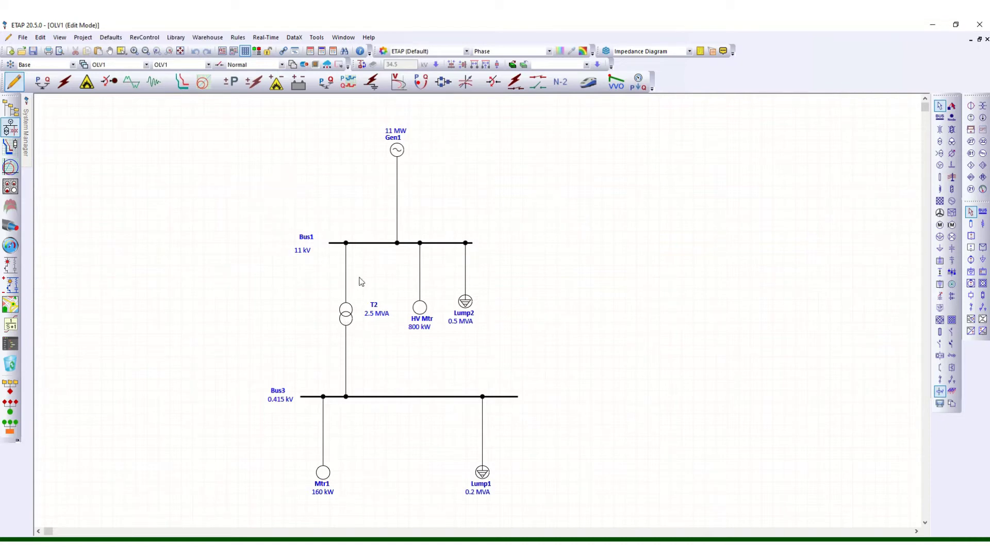
Review the rating and impedance data of the 2-winding transformer T2.
{"action": "double_click", "coordinate": [347, 311]}
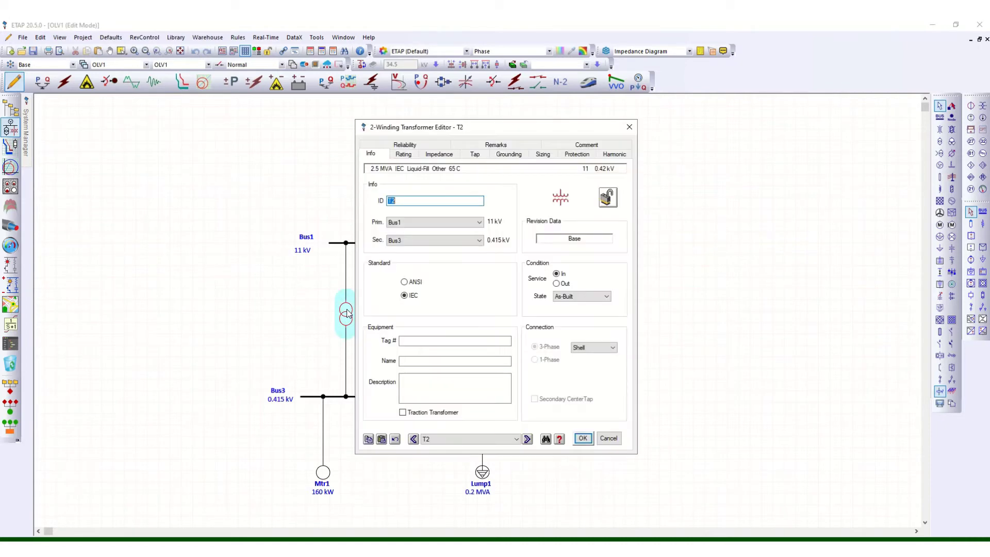
{"action": "left_click_drag", "start_coordinate": [474, 125], "coordinate": [554, 100]}
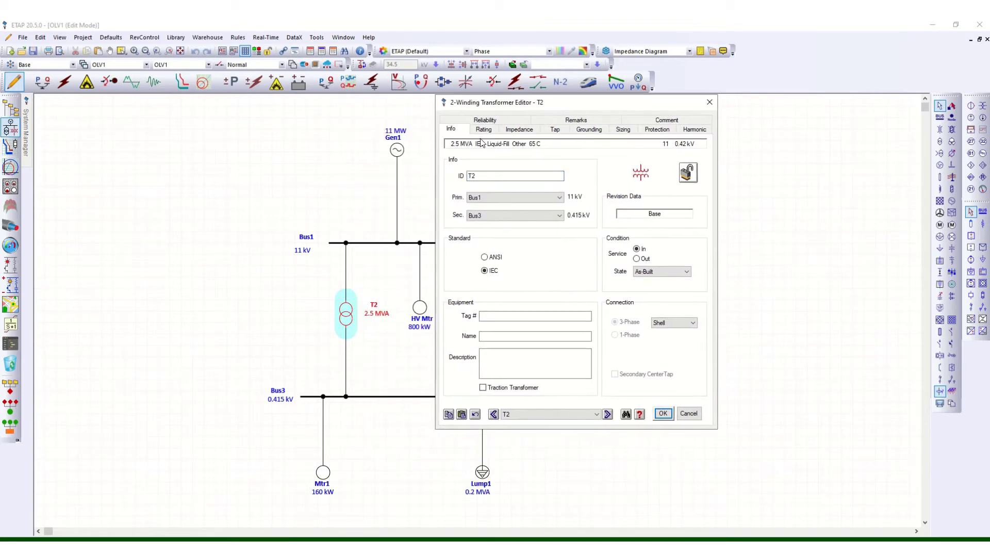
{"action": "left_click", "coordinate": [484, 130]}
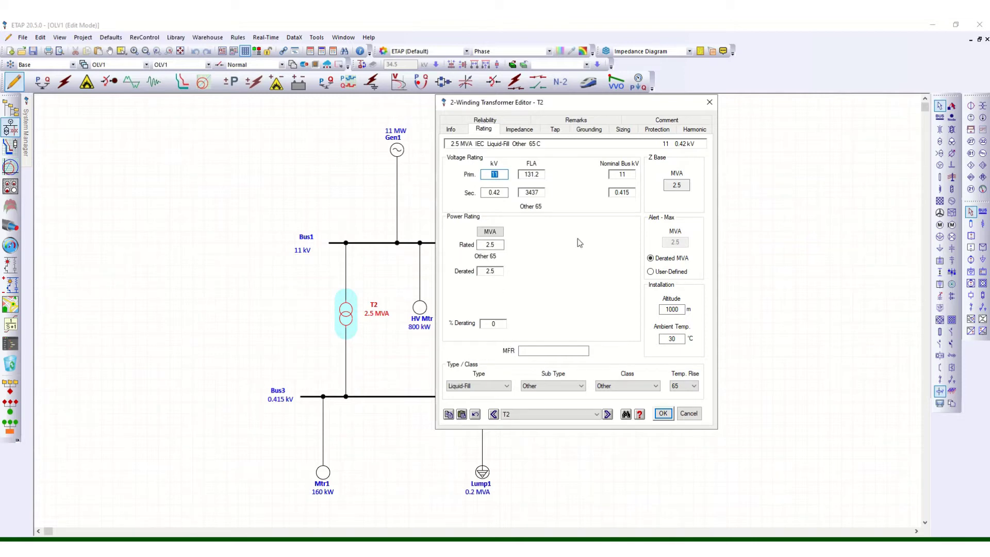
{"action": "left_click", "coordinate": [522, 134]}
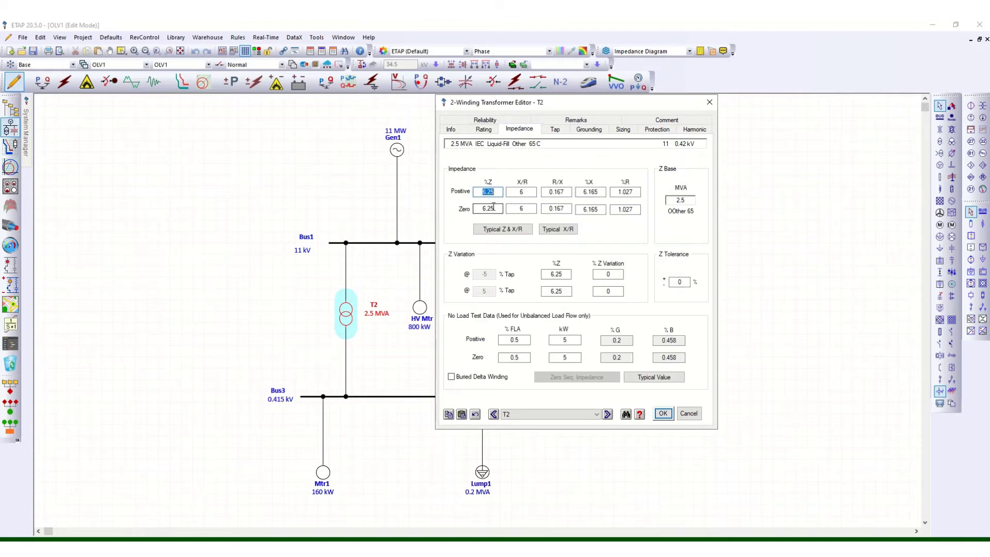
{"action": "left_click", "coordinate": [662, 414]}
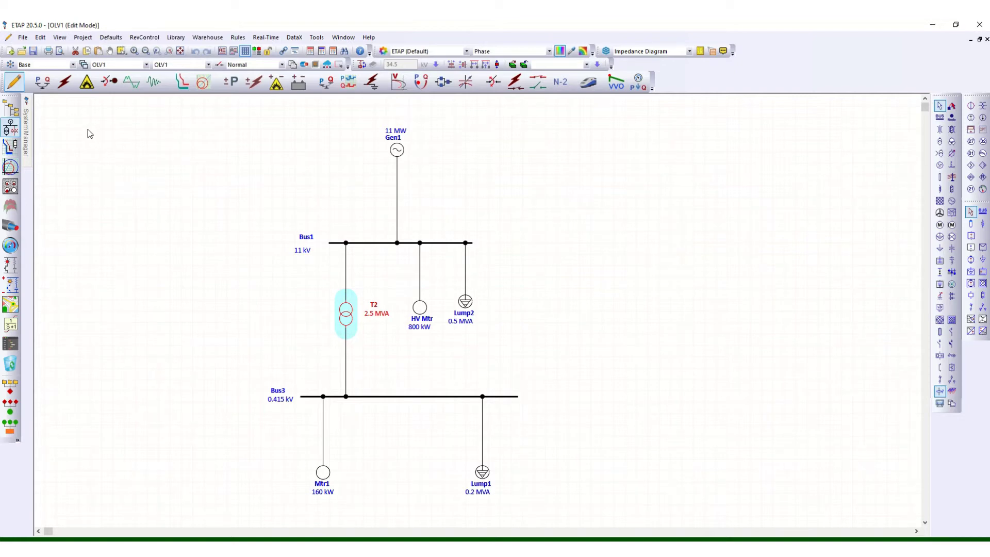
Run a load flow analysis on the one-line diagram.
{"action": "left_click", "coordinate": [44, 82]}
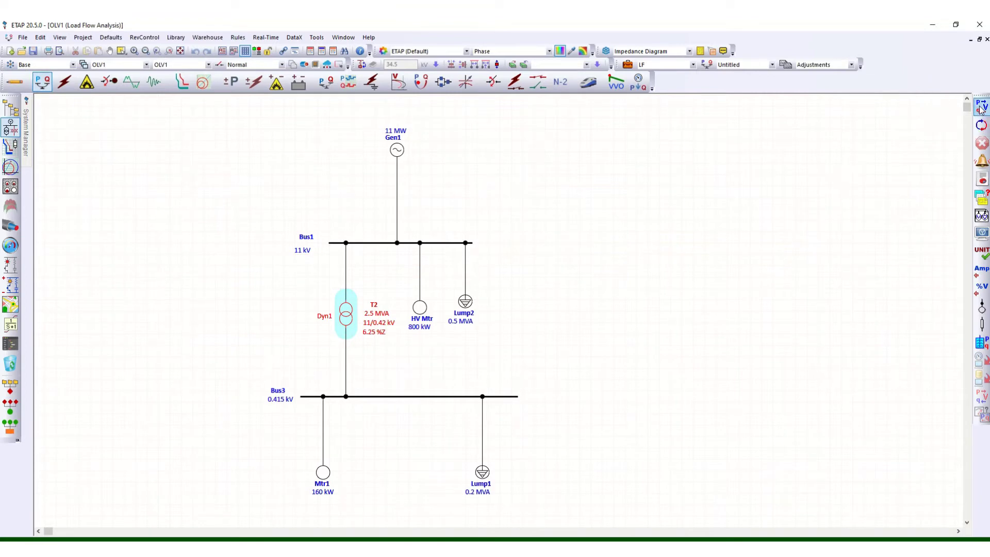
{"action": "left_click", "coordinate": [981, 109]}
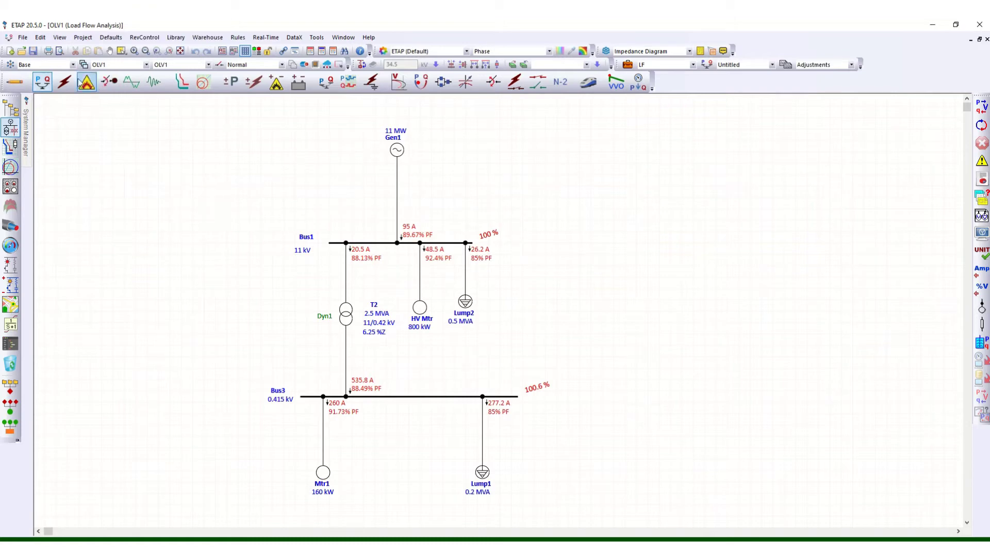
Switch to Motor Acceleration Analysis, run static motor starting with the existing study case, and dismiss the time slider.
{"action": "left_click", "coordinate": [112, 88]}
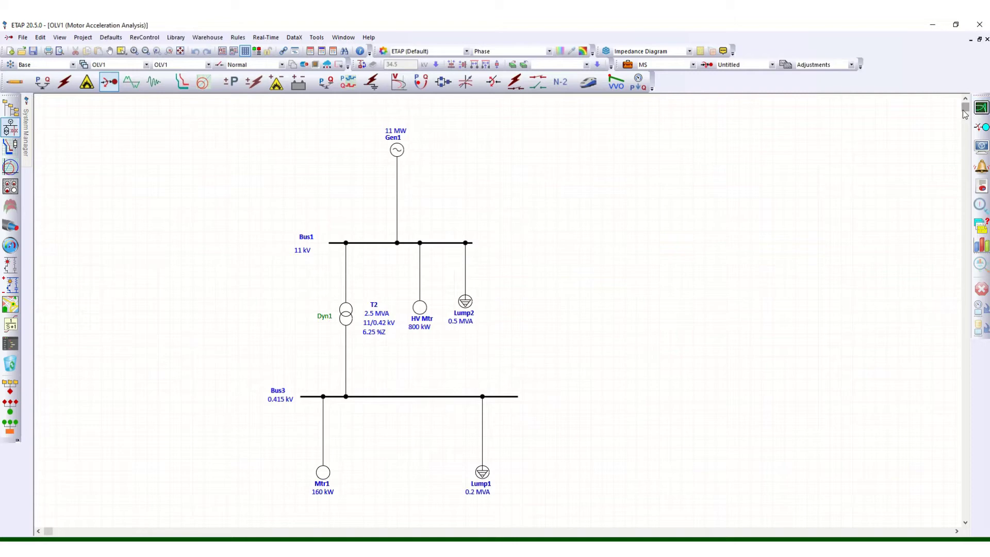
{"action": "left_click", "coordinate": [982, 129]}
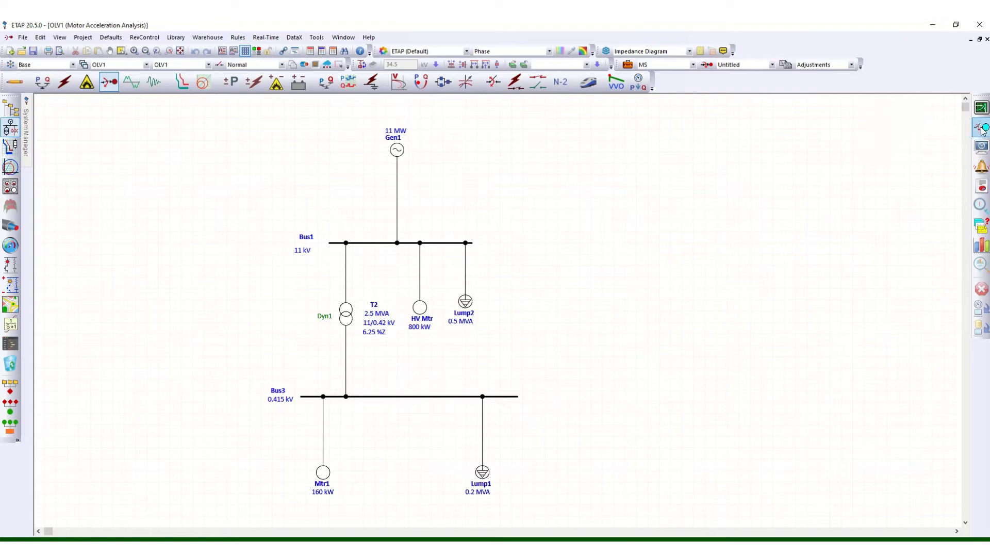
{"action": "left_click", "coordinate": [983, 129]}
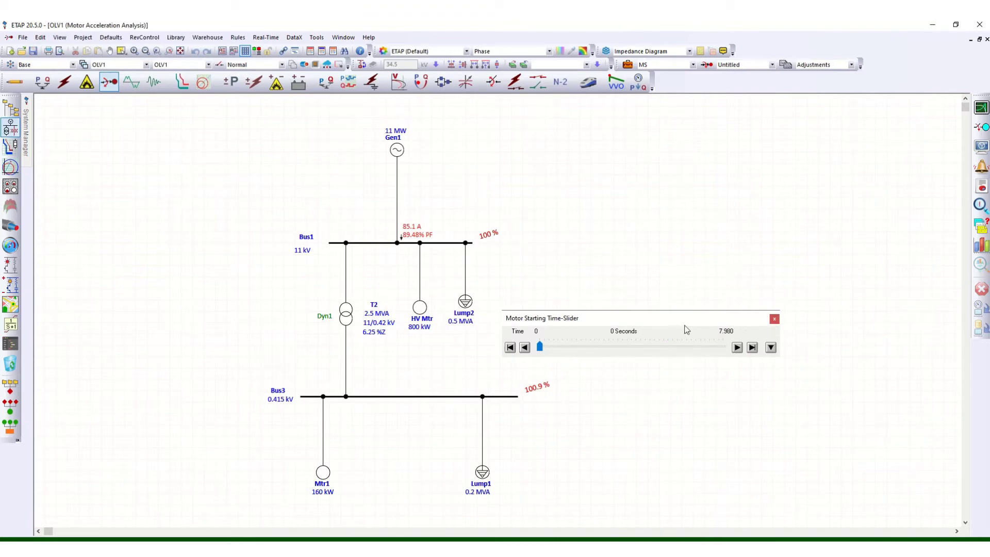
{"action": "left_click", "coordinate": [774, 319]}
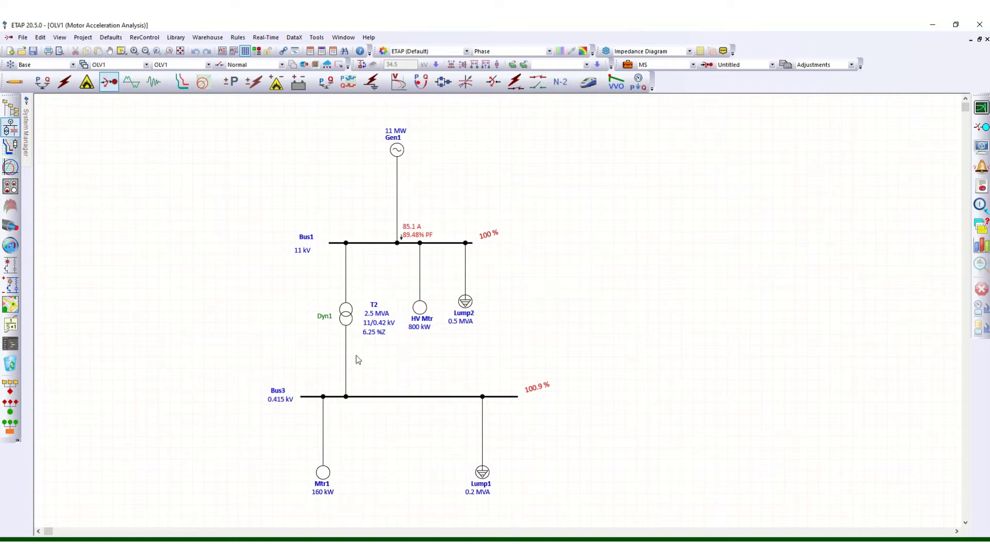
Examine the nameplate ratings and the no-load and full-load static starting acceleration times of induction motor Mtr1.
{"action": "double_click", "coordinate": [322, 473]}
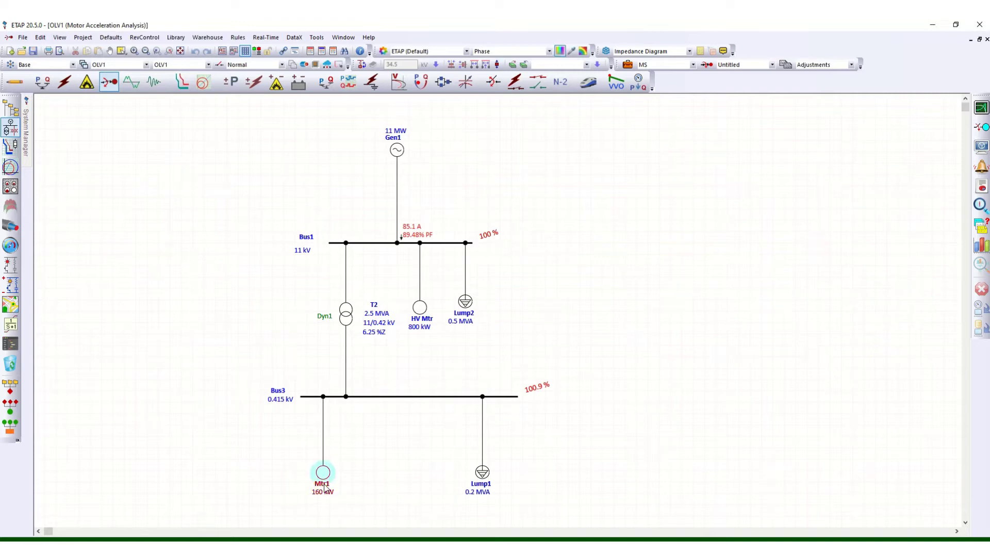
{"action": "left_click_drag", "start_coordinate": [476, 120], "coordinate": [550, 142]}
{"action": "left_click", "coordinate": [483, 170]}
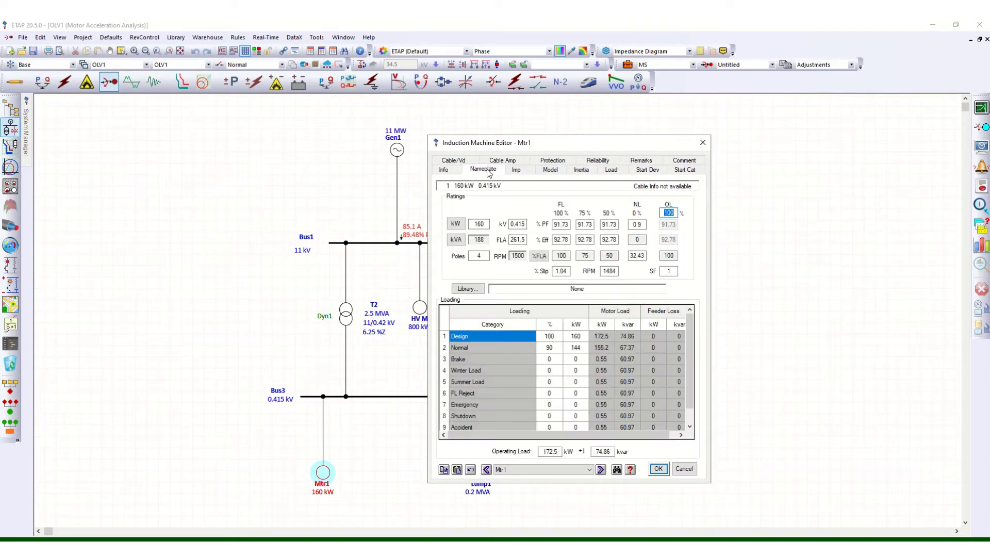
{"action": "left_click", "coordinate": [488, 225]}
{"action": "left_click", "coordinate": [610, 171]}
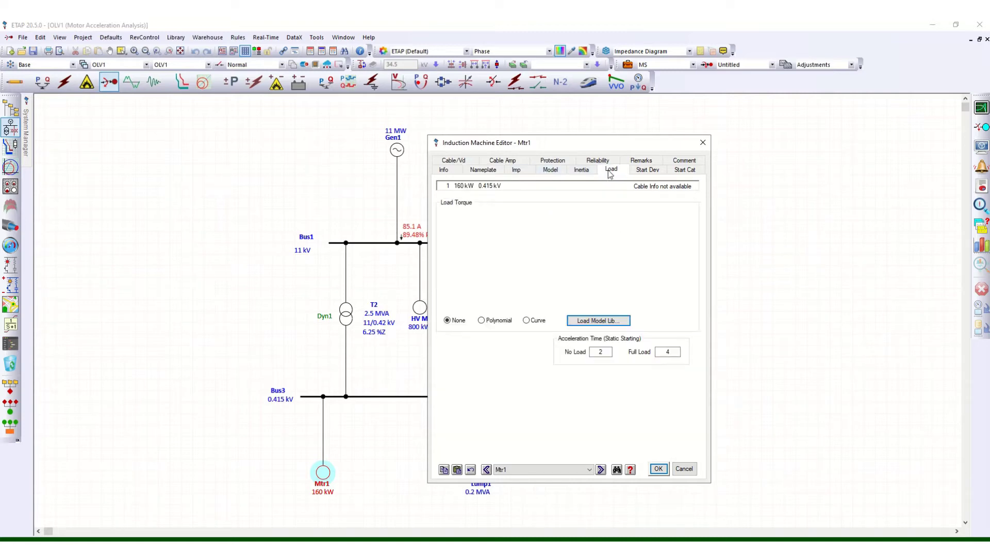
{"action": "double_click", "coordinate": [602, 351]}
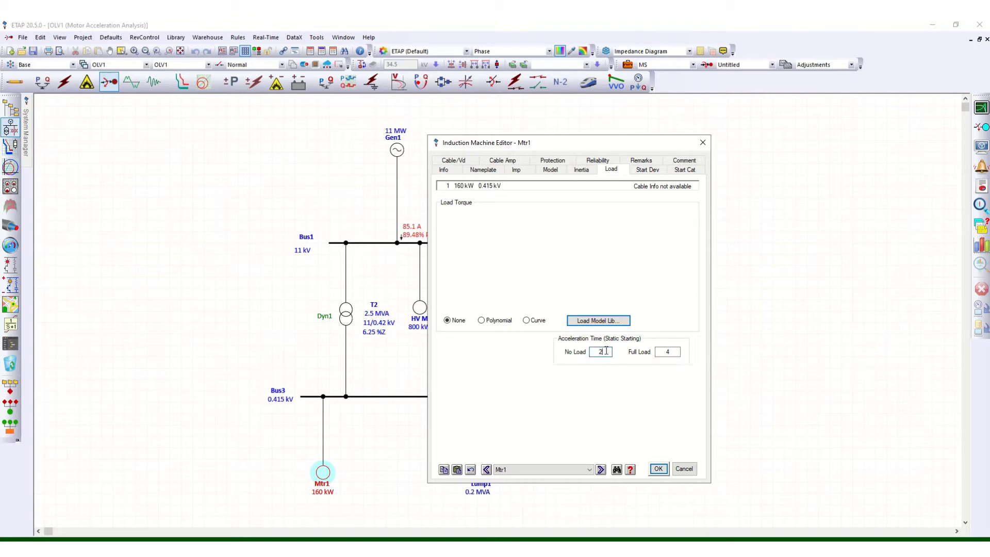
{"action": "double_click", "coordinate": [662, 353]}
{"action": "left_click", "coordinate": [665, 472]}
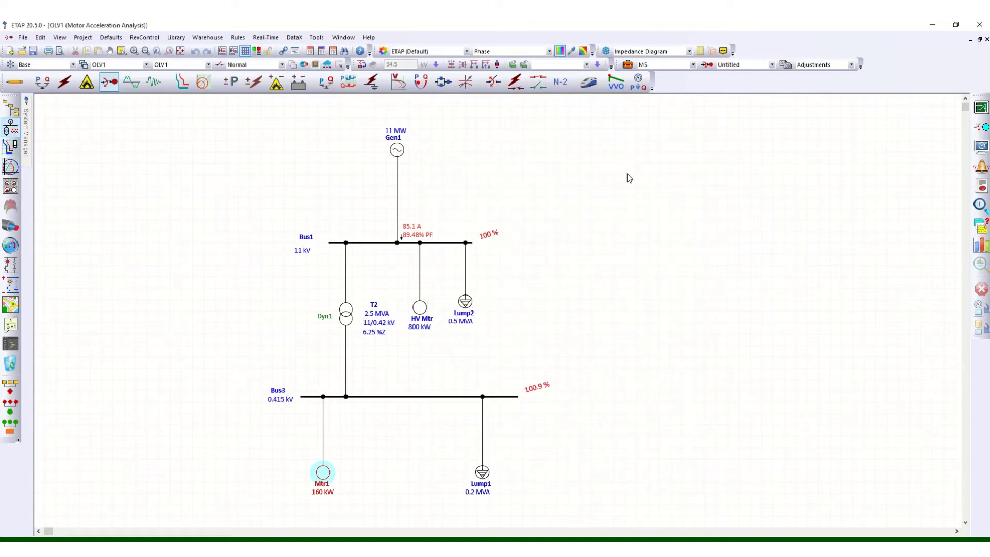
{"action": "left_click", "coordinate": [586, 252]}
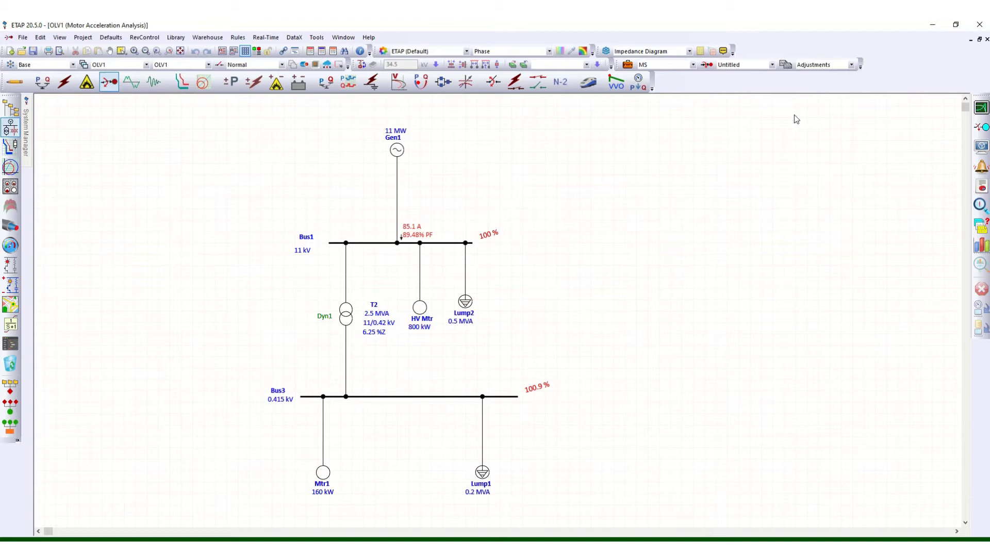
Delete the existing Event-1 from the MS motor starting study case.
{"action": "left_click", "coordinate": [628, 65]}
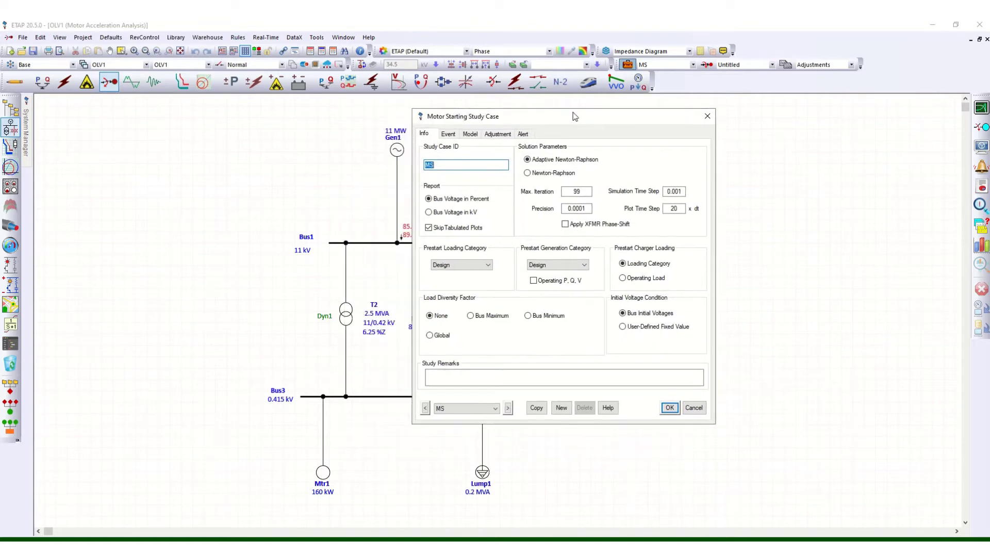
{"action": "left_click_drag", "start_coordinate": [574, 116], "coordinate": [594, 110]}
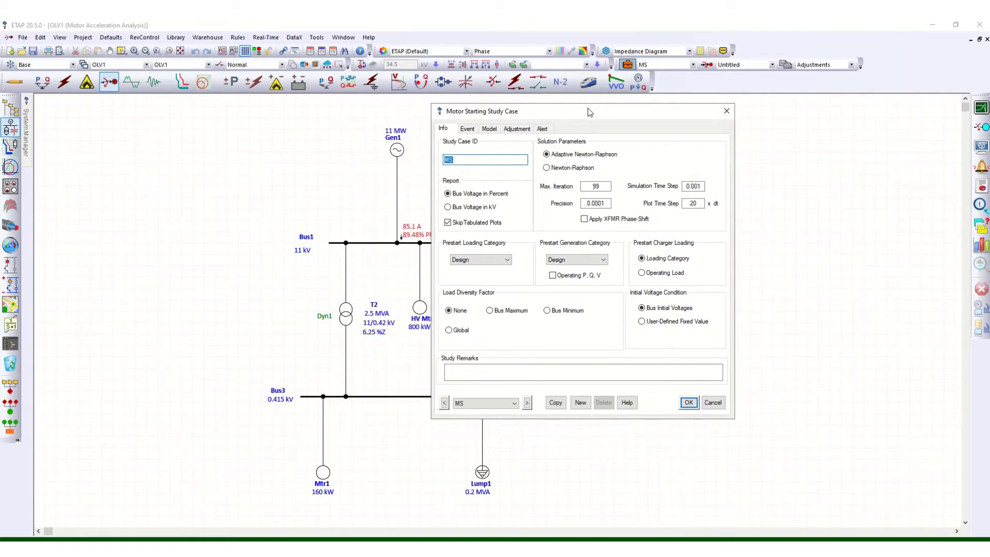
{"action": "left_click", "coordinate": [467, 131]}
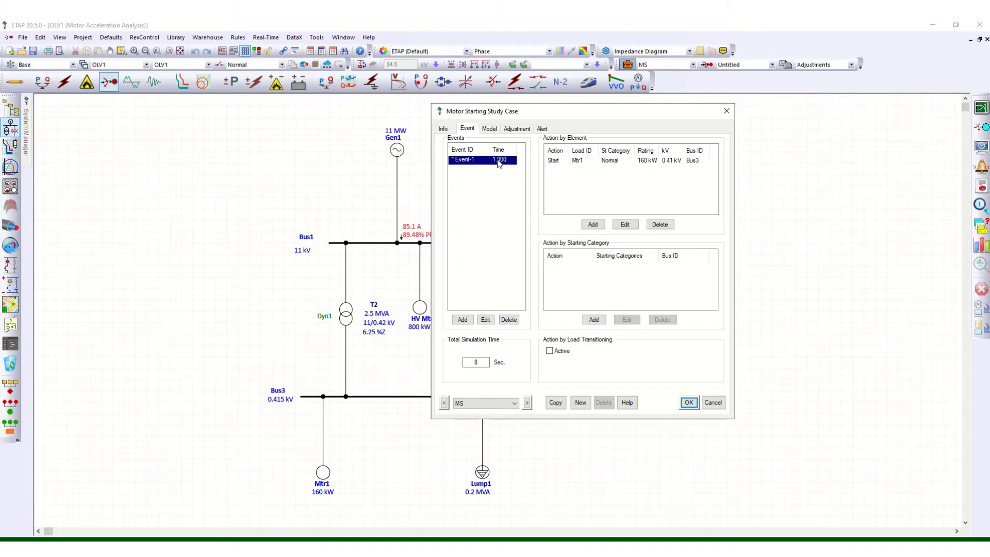
{"action": "left_click", "coordinate": [508, 320]}
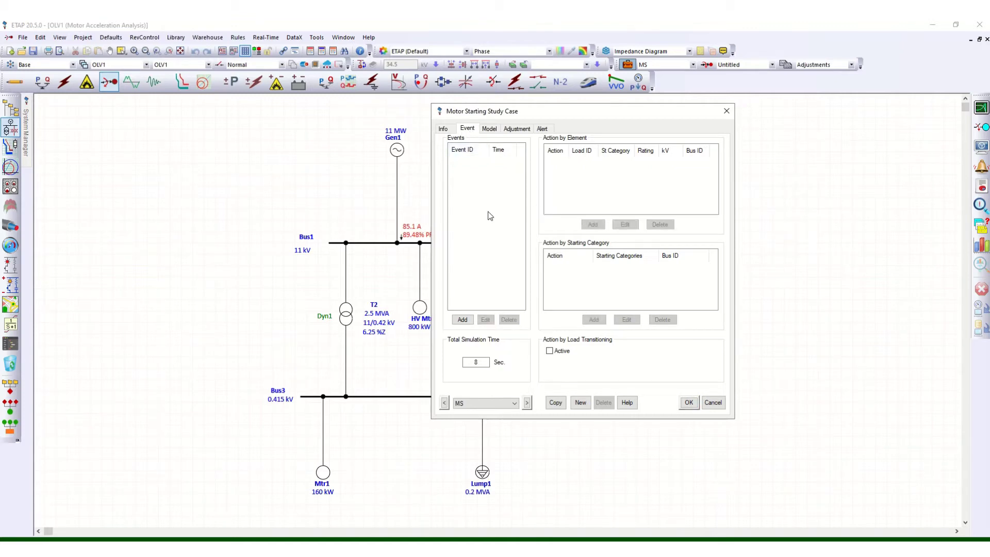
Add an active event with ID E-1 at time 1 to the study case.
{"action": "left_click", "coordinate": [463, 320]}
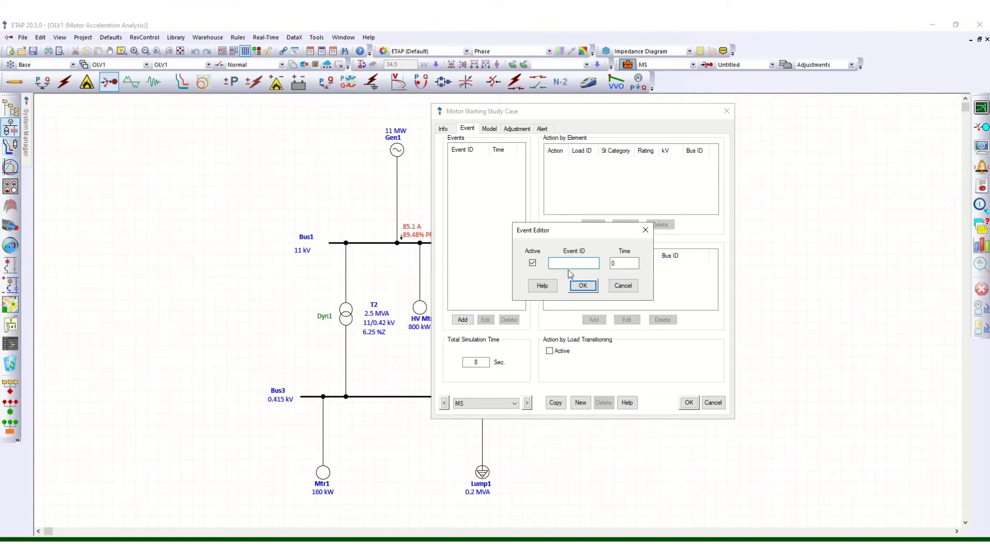
{"action": "type", "text": "E-1"}
{"action": "left_click", "coordinate": [620, 264]}
{"action": "left_click_drag", "start_coordinate": [619, 264], "coordinate": [609, 266]}
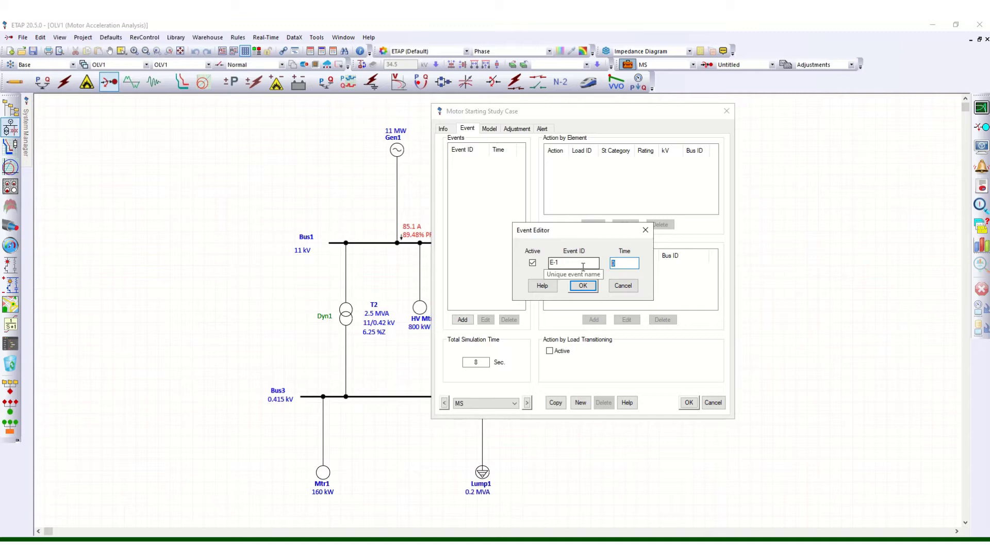
{"action": "type", "text": "1"}
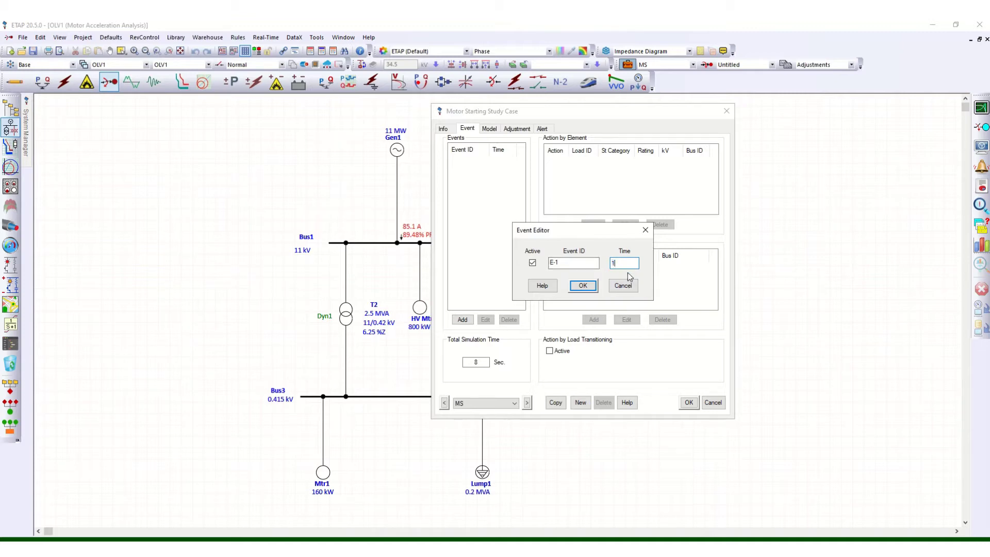
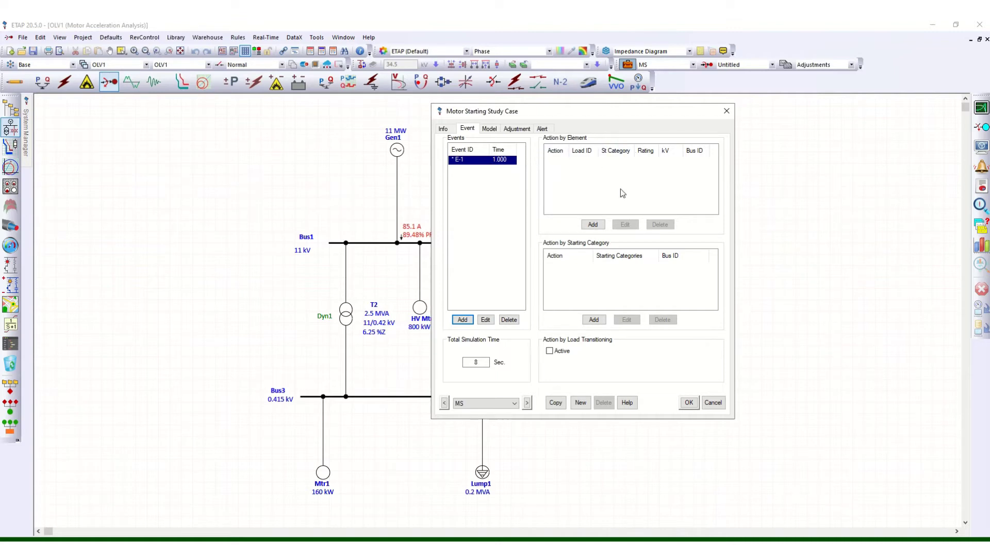
Add an action by element to event E-1 that starts motor Mtr1 with the Normal starting category.
{"action": "left_click", "coordinate": [593, 225]}
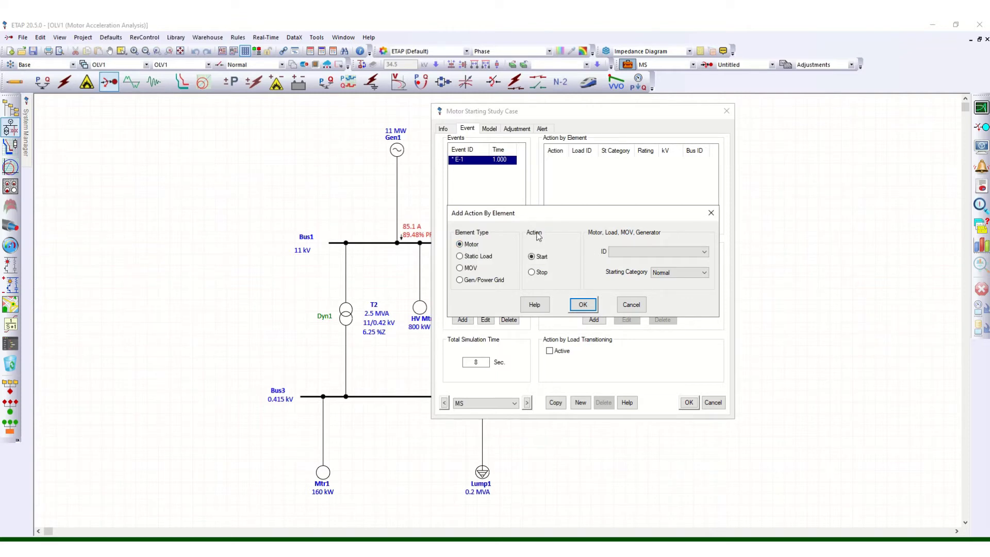
{"action": "left_click", "coordinate": [705, 252]}
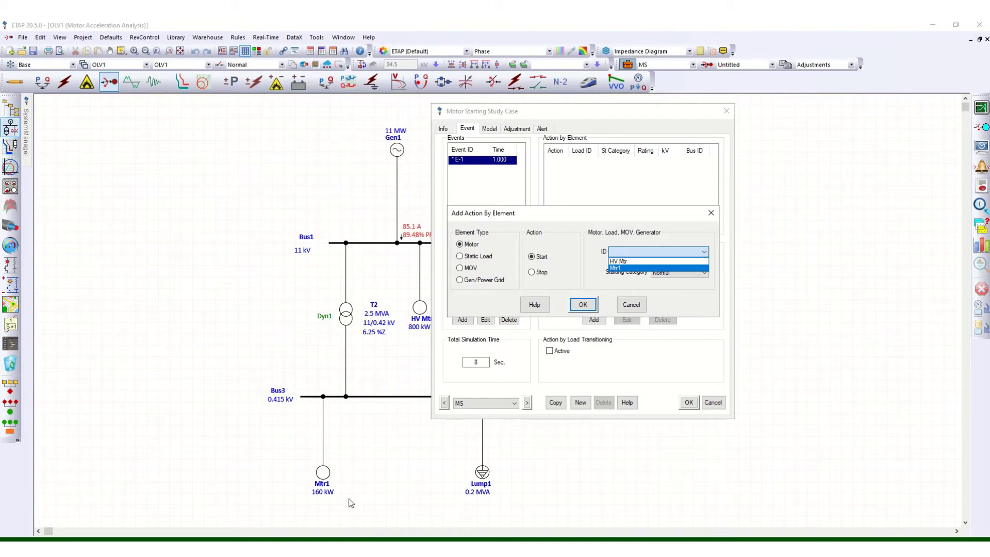
{"action": "left_click", "coordinate": [620, 268]}
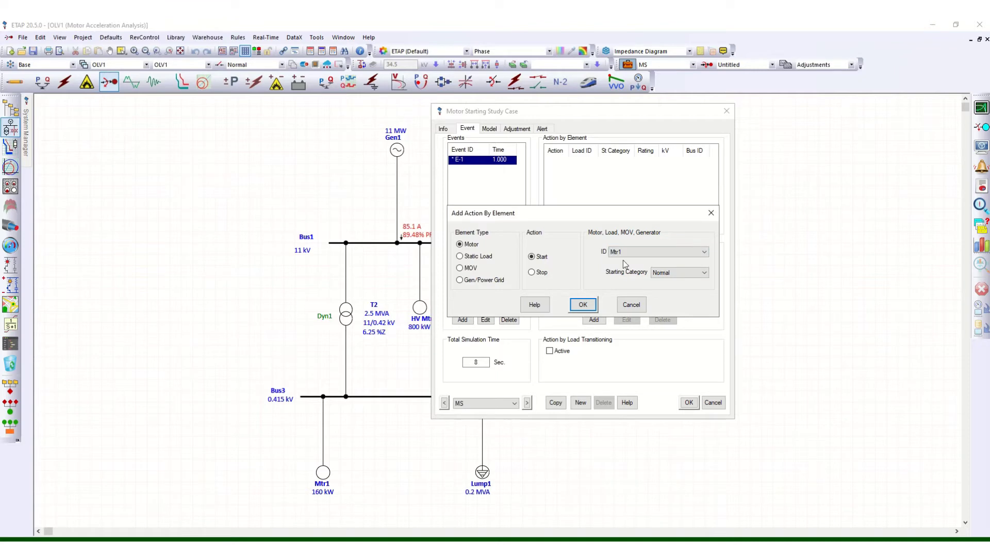
{"action": "left_click", "coordinate": [588, 304]}
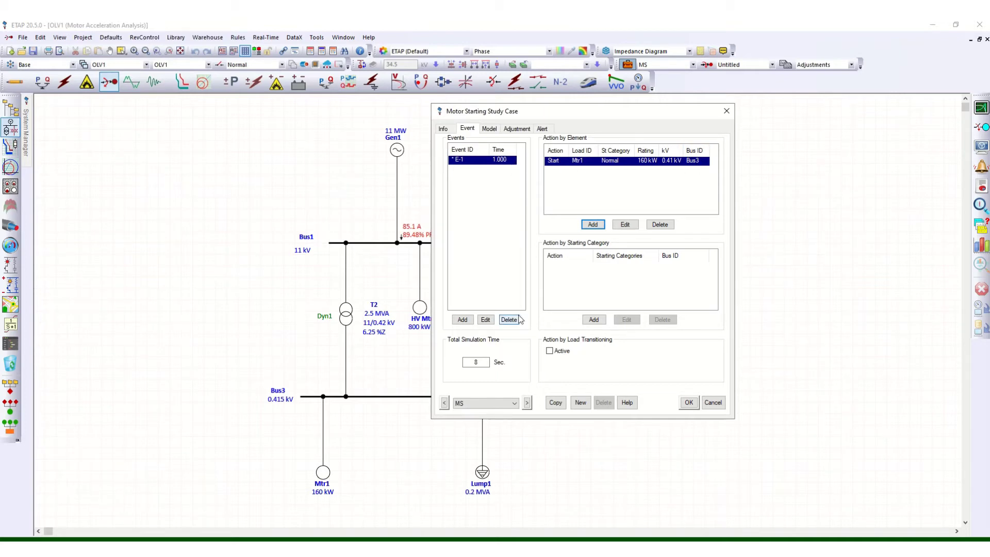
Set the total simulation time to 10 seconds and save the motor starting study case.
{"action": "double_click", "coordinate": [480, 361]}
{"action": "type", "text": "10"}
{"action": "left_click", "coordinate": [691, 405]}
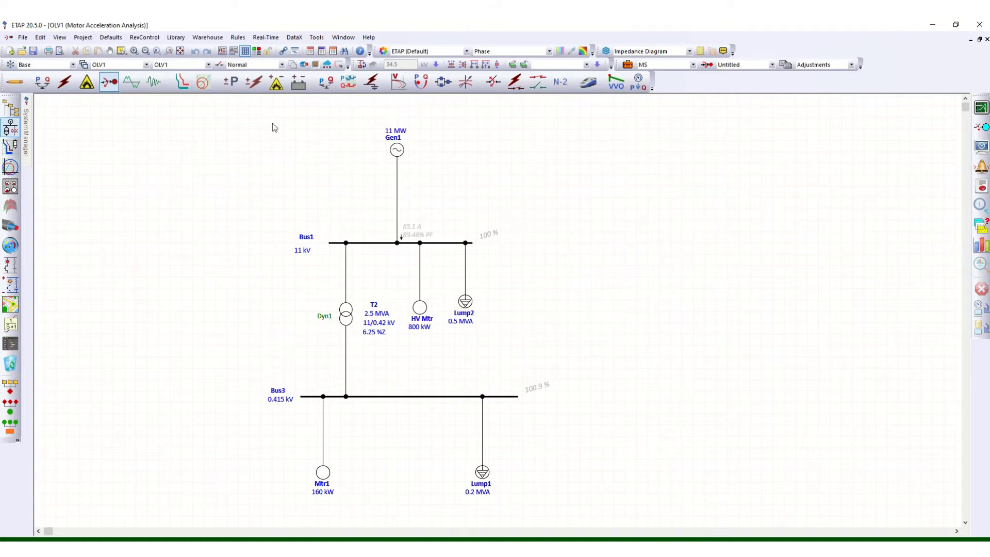
Run static motor starting with the updated study case and move the time slider clear of the diagram.
{"action": "left_click", "coordinate": [981, 129]}
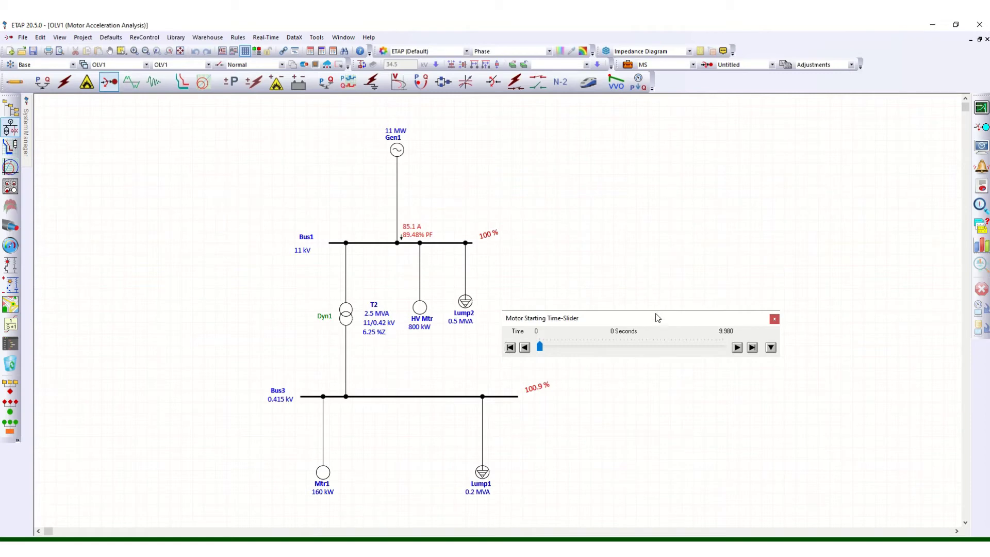
{"action": "left_click_drag", "start_coordinate": [654, 317], "coordinate": [686, 218]}
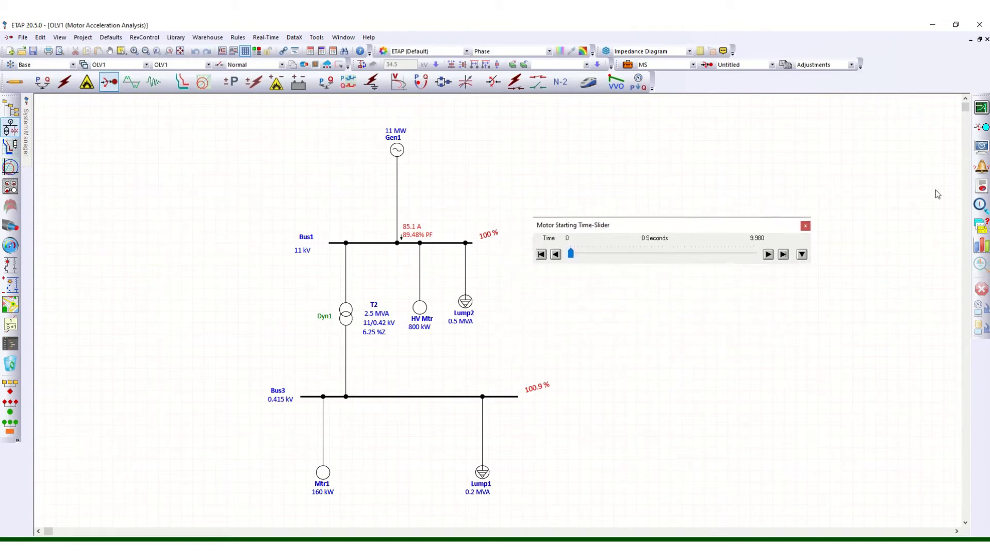
Check the critical and marginal entries in the motor starting alert view, close it, and reposition the time slider.
{"action": "left_click", "coordinate": [981, 167]}
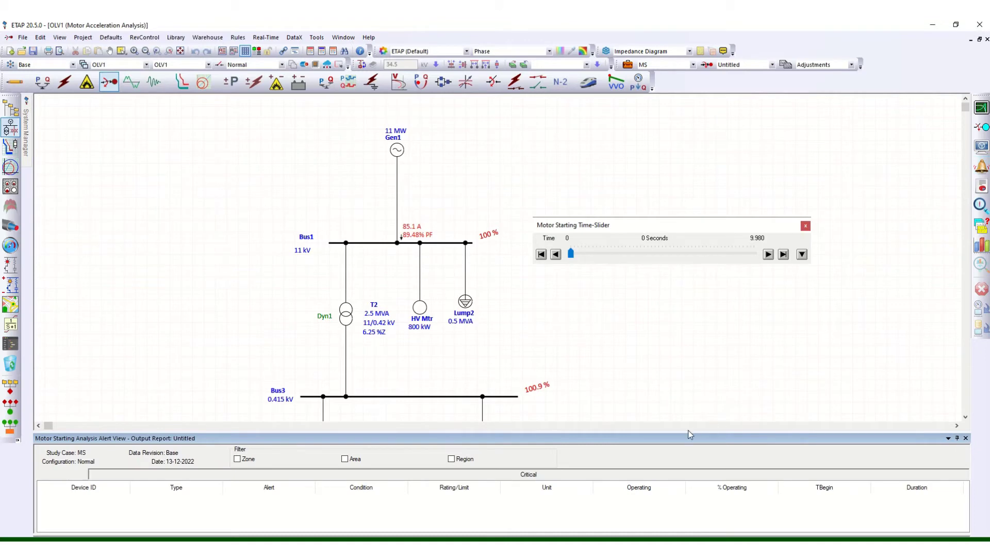
{"action": "left_click_drag", "start_coordinate": [684, 431], "coordinate": [705, 282]}
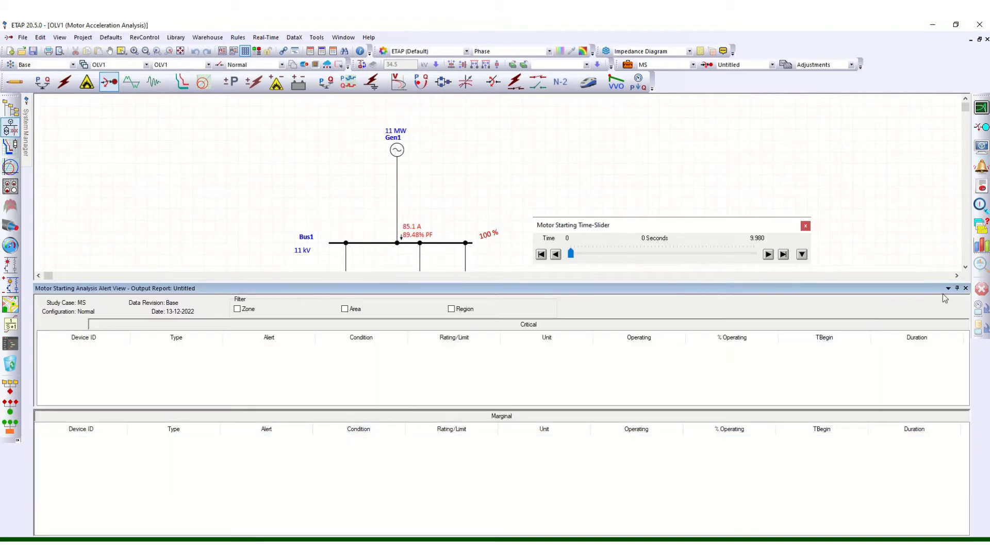
{"action": "left_click", "coordinate": [965, 289]}
{"action": "left_click_drag", "start_coordinate": [687, 228], "coordinate": [733, 222]}
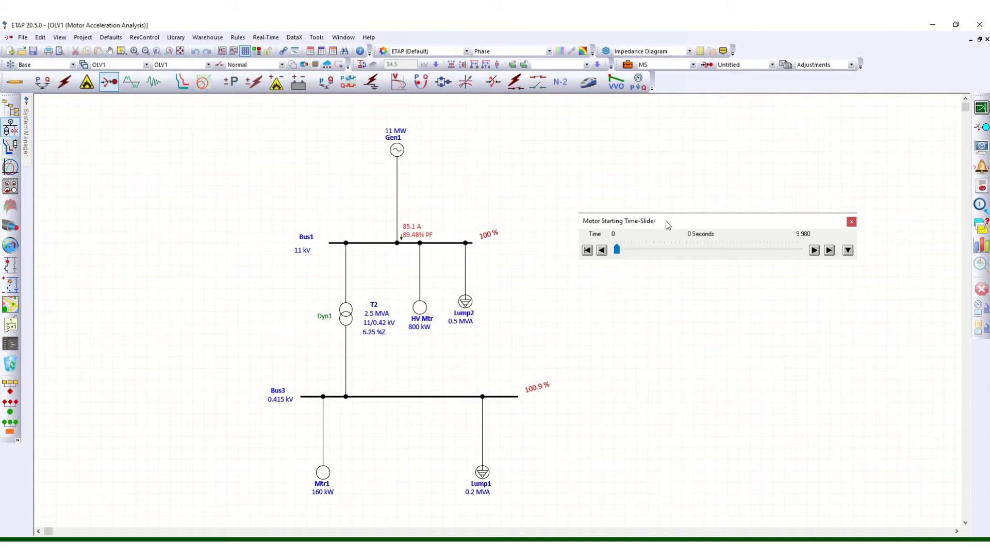
Step the motor starting time slider past 1.040 seconds to check Mtr1's starting current and the bus voltages, and close the slider.
{"action": "left_click_drag", "start_coordinate": [662, 221], "coordinate": [608, 257]}
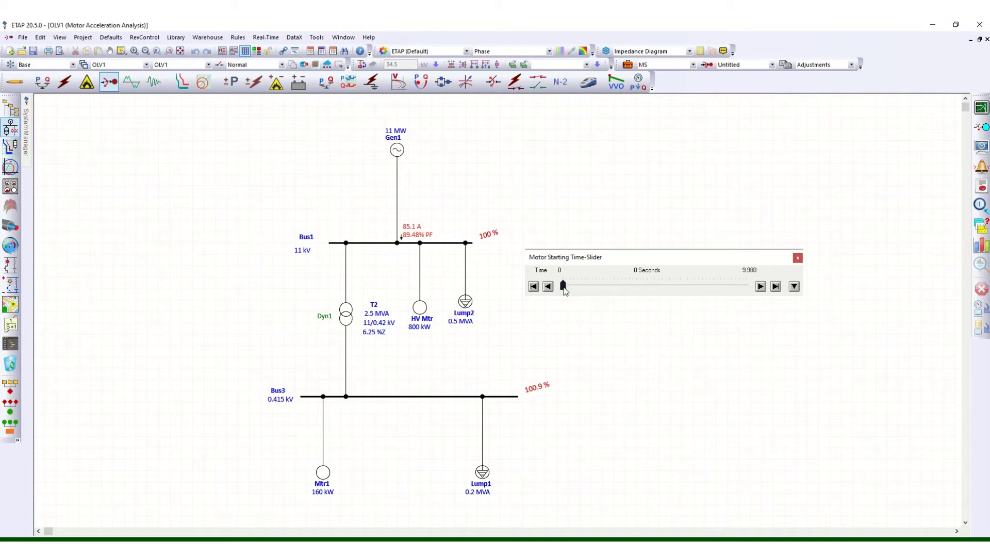
{"action": "left_click_drag", "start_coordinate": [563, 286], "coordinate": [583, 288]}
{"action": "left_click", "coordinate": [583, 287]}
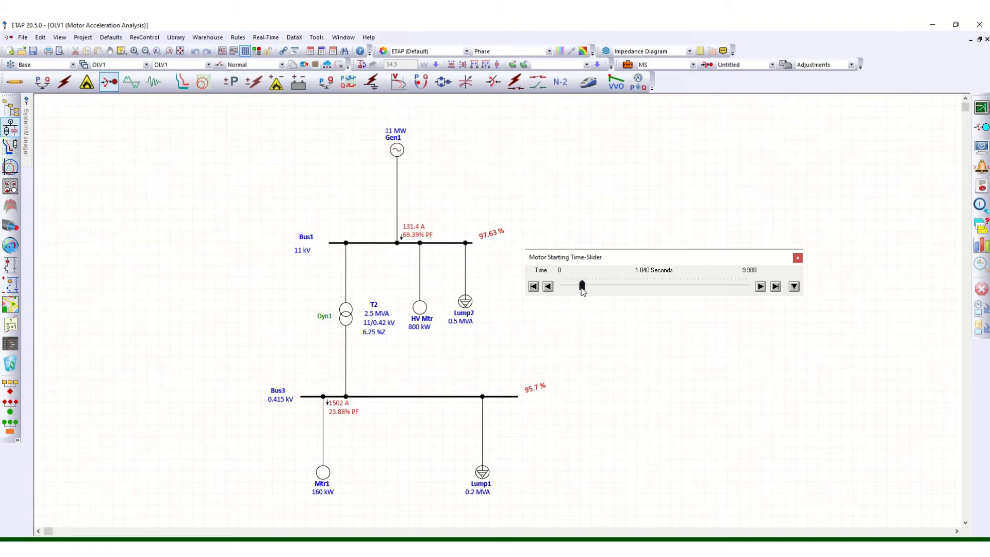
{"action": "left_click_drag", "start_coordinate": [582, 290], "coordinate": [611, 292]}
{"action": "left_click_drag", "start_coordinate": [656, 290], "coordinate": [656, 289]}
{"action": "left_click", "coordinate": [798, 258]}
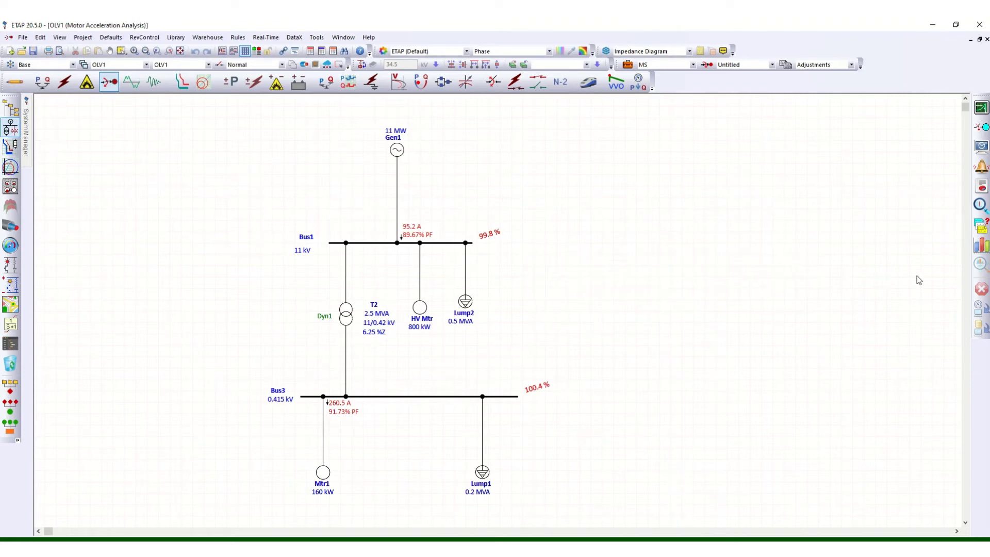
Plot the line current and the motor-base and bus-base terminal voltages for motor Mtr1, leaving out the other plot types.
{"action": "left_click", "coordinate": [981, 247]}
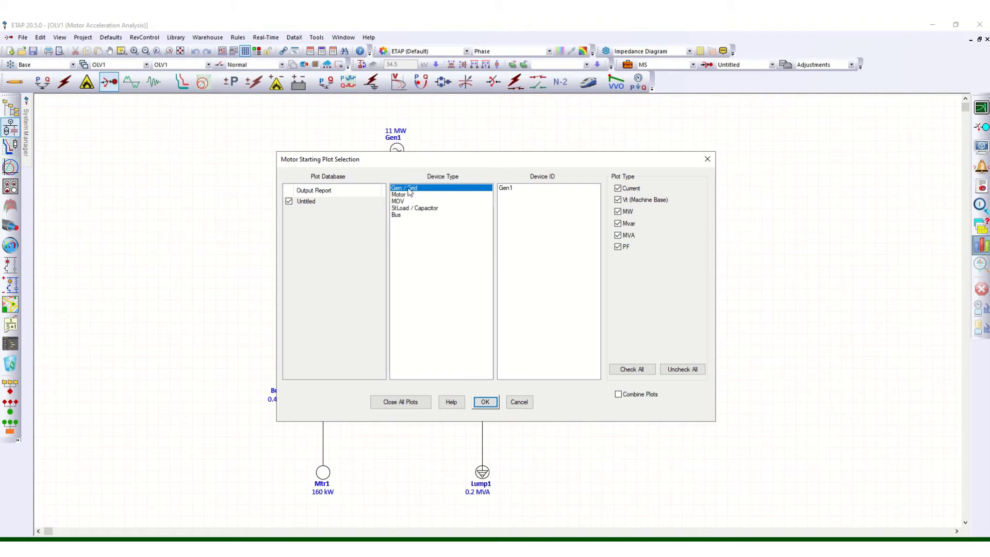
{"action": "left_click", "coordinate": [396, 215]}
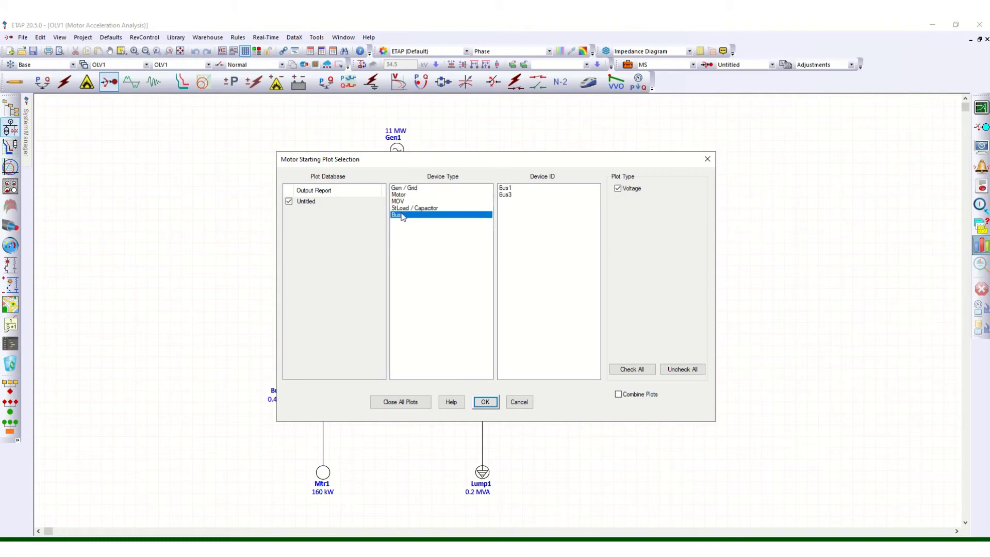
{"action": "left_click", "coordinate": [404, 196]}
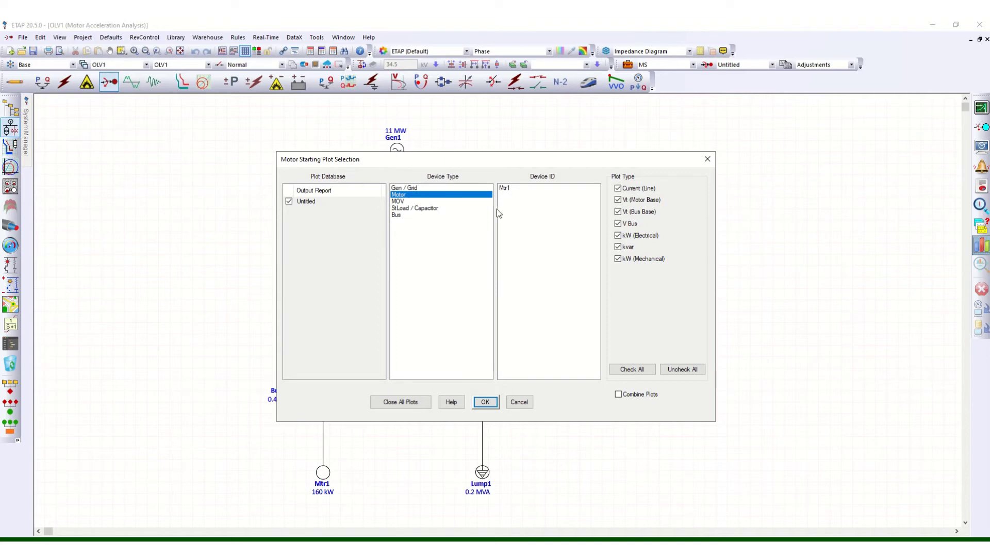
{"action": "left_click", "coordinate": [505, 190]}
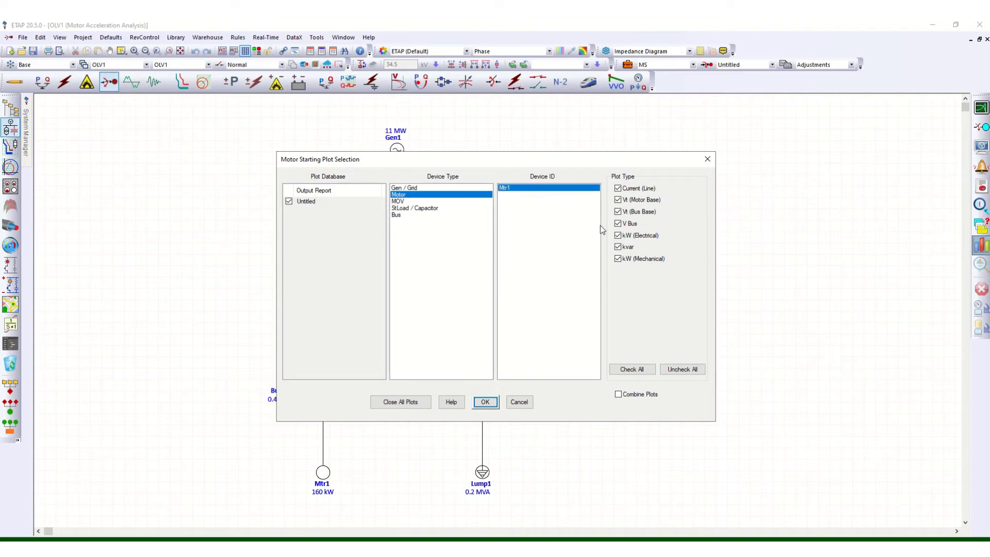
{"action": "left_click", "coordinate": [618, 200]}
{"action": "left_click", "coordinate": [681, 369]}
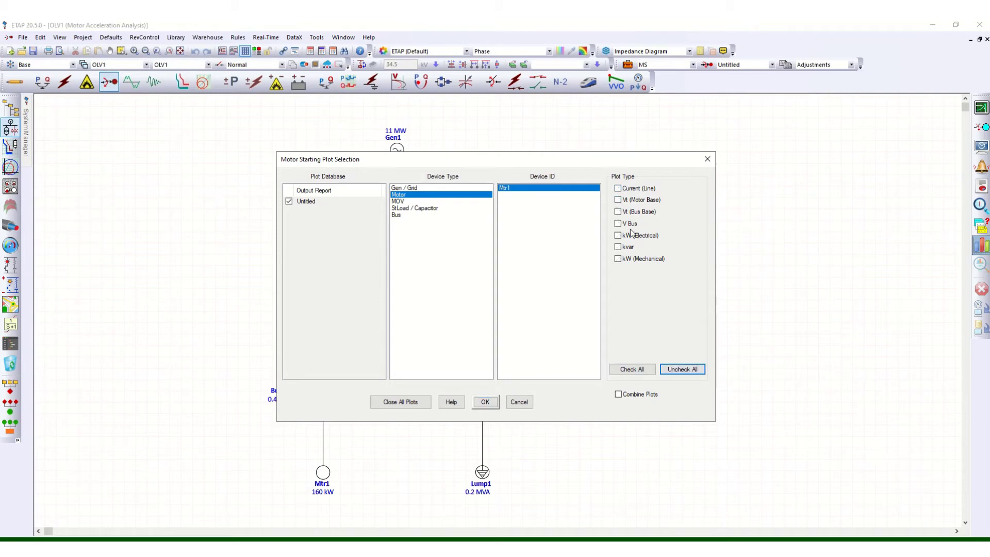
{"action": "left_click", "coordinate": [619, 188]}
{"action": "left_click", "coordinate": [619, 200]}
{"action": "left_click", "coordinate": [485, 403]}
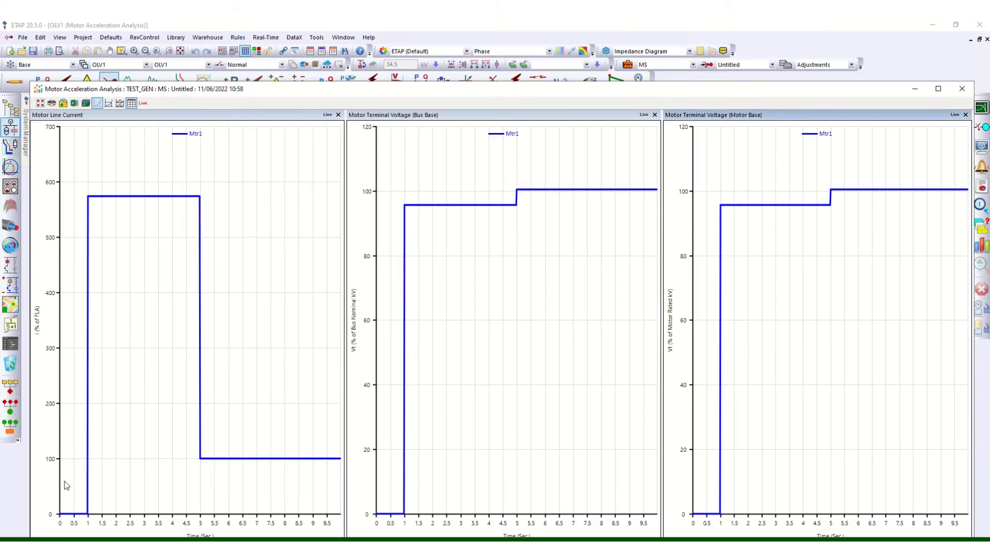
Examine the Mtr1 line current and terminal voltage curves over time and close the plot window.
{"action": "mouse_move", "coordinate": [72, 518]}
{"action": "mouse_move", "coordinate": [59, 370]}
{"action": "mouse_move", "coordinate": [404, 520]}
{"action": "left_click", "coordinate": [967, 93]}
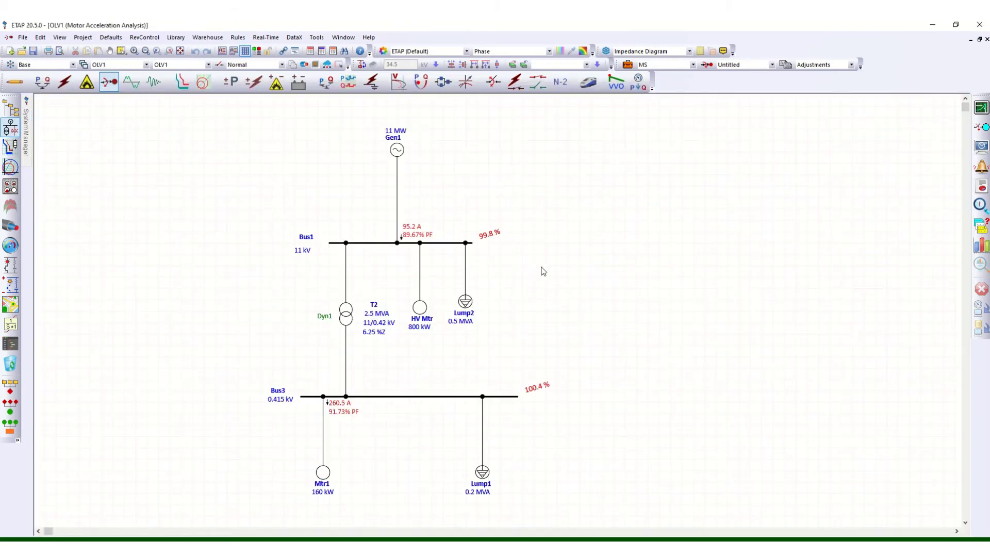
Review the HV Mtr nameplate ratings and its no-load and full-load static starting acceleration times, and close its editor.
{"action": "double_click", "coordinate": [422, 329]}
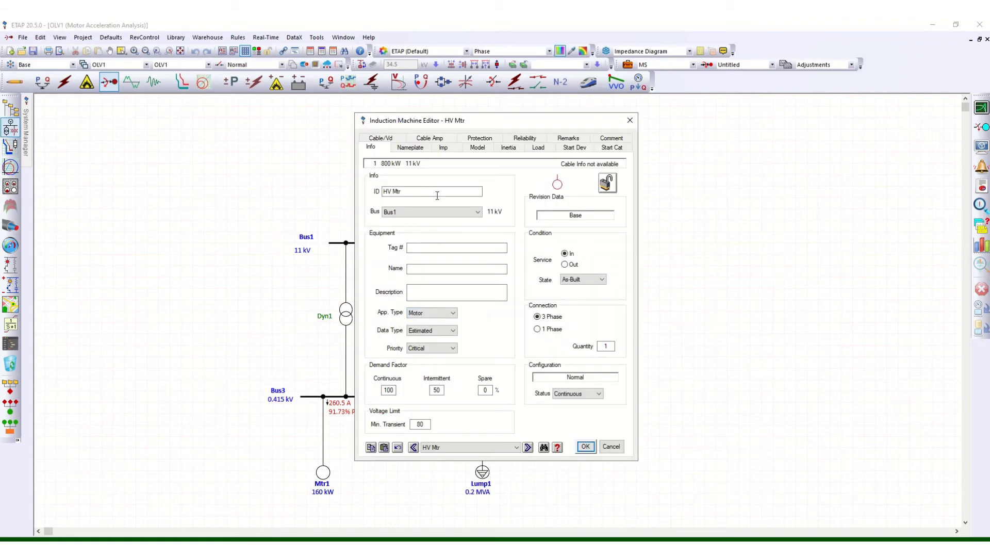
{"action": "left_click", "coordinate": [409, 147]}
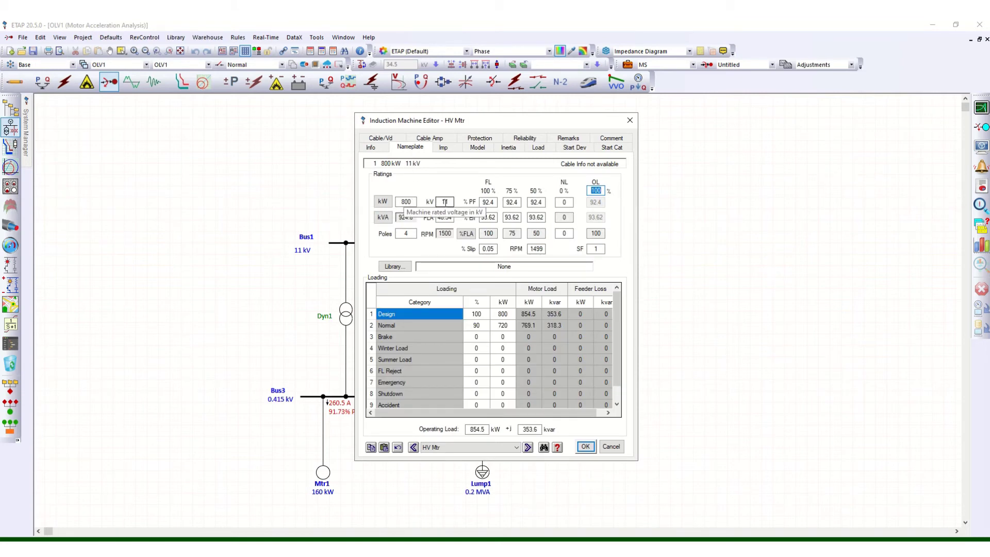
{"action": "left_click", "coordinate": [539, 148]}
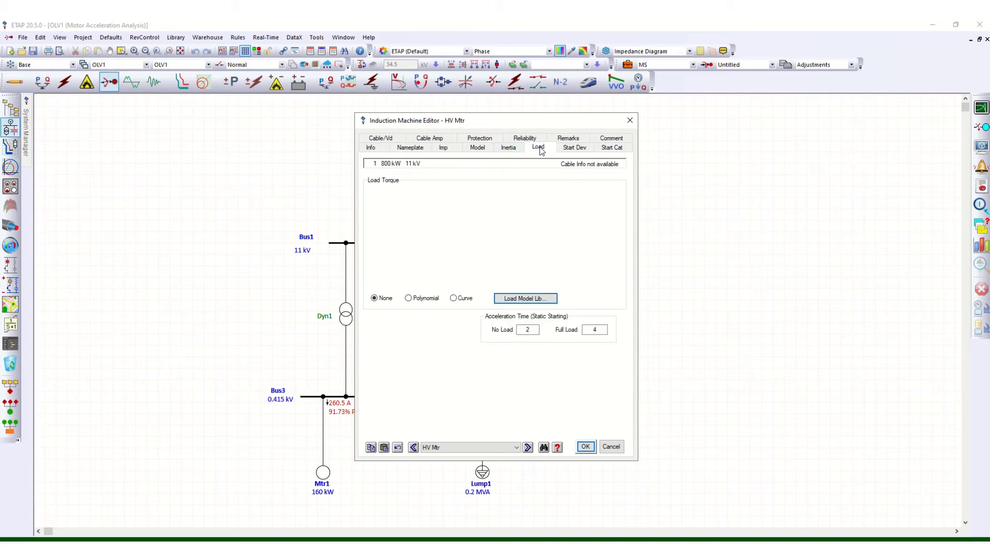
{"action": "left_click", "coordinate": [525, 331]}
{"action": "key", "text": "Tab"}
{"action": "left_click", "coordinate": [586, 446]}
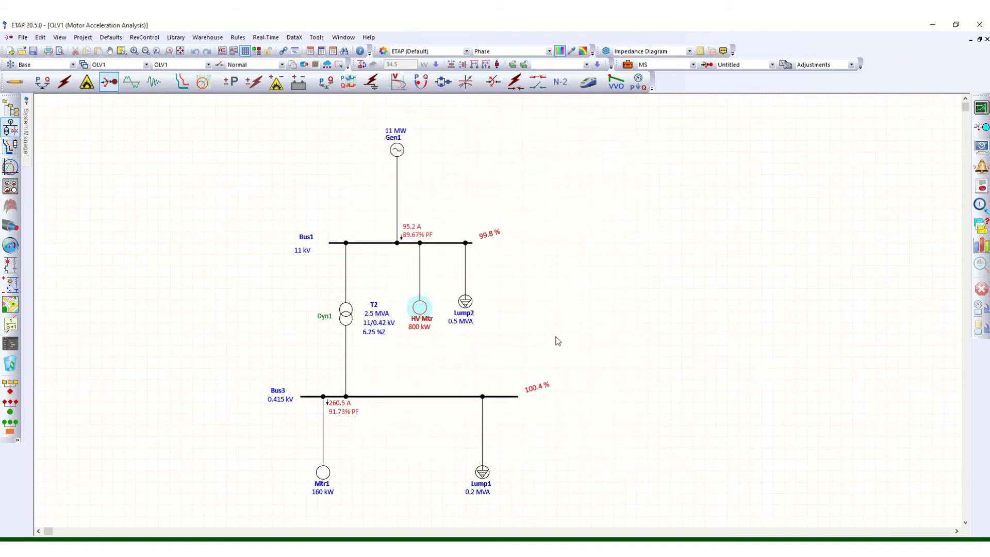
{"action": "left_click", "coordinate": [576, 179]}
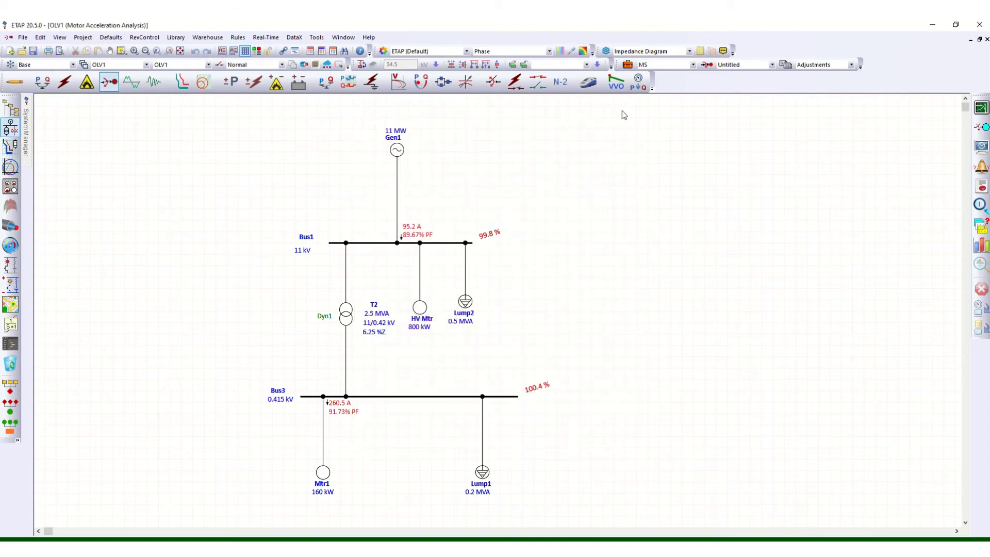
Add event E-2 at 2 seconds to the motor starting study case.
{"action": "left_click", "coordinate": [627, 66]}
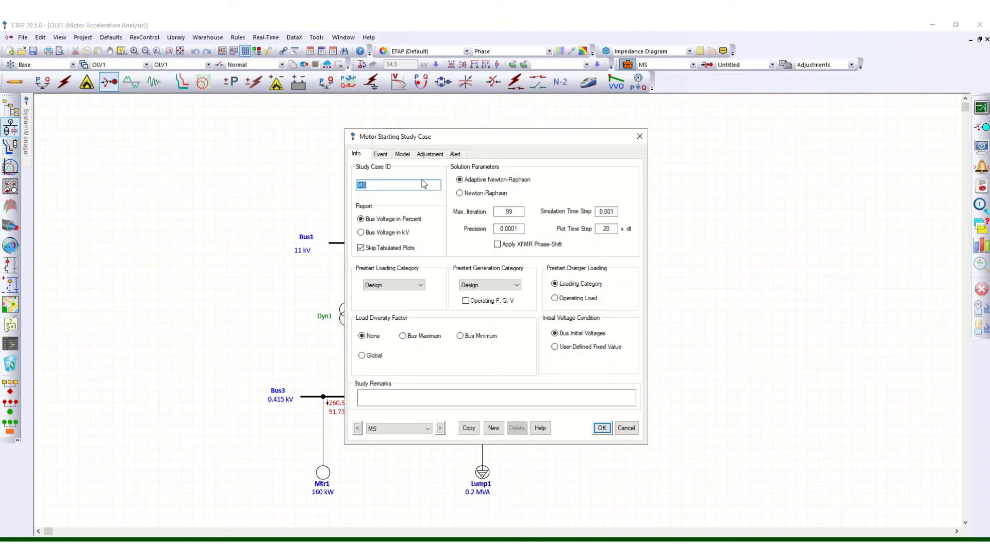
{"action": "left_click", "coordinate": [380, 154]}
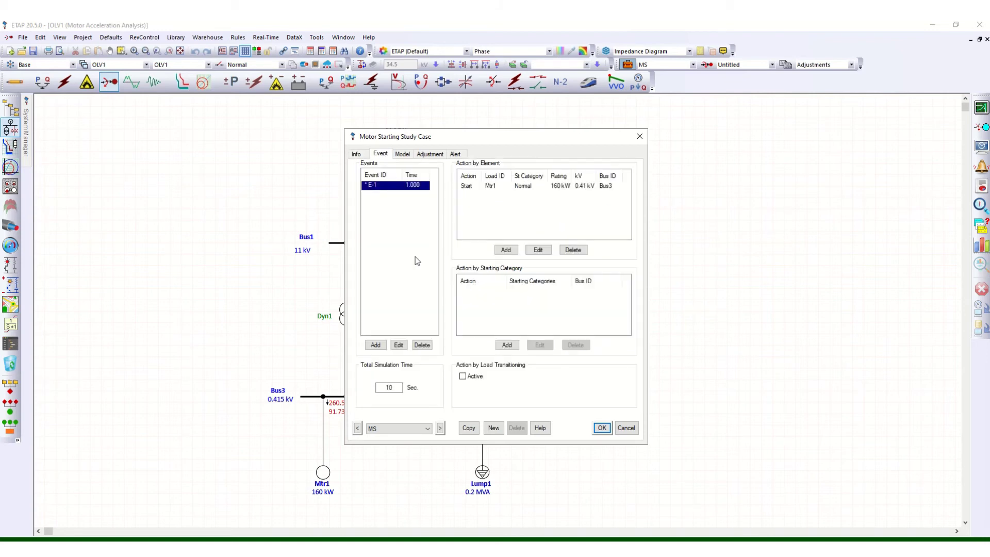
{"action": "left_click", "coordinate": [377, 345]}
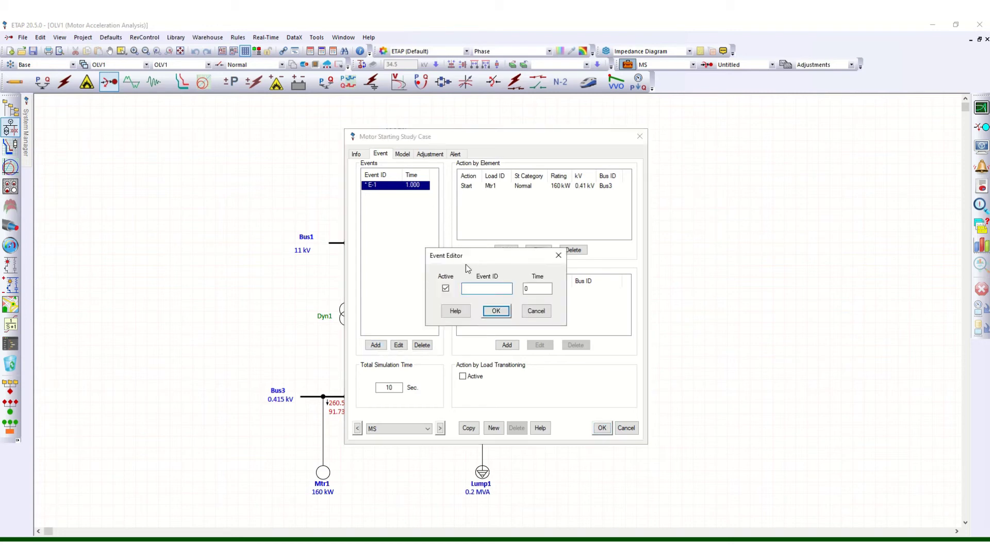
{"action": "type", "text": "E-2"}
{"action": "left_click", "coordinate": [527, 287]}
{"action": "left_click", "coordinate": [496, 310]}
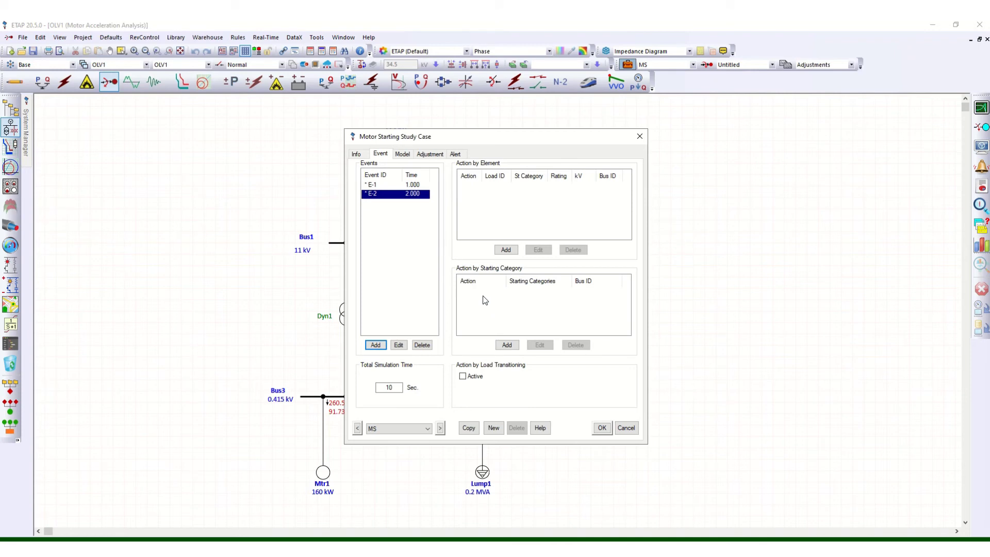
Add an action by element to event E-2 that starts HV Mtr with the Normal starting category, and save the study case.
{"action": "left_click", "coordinate": [507, 250]}
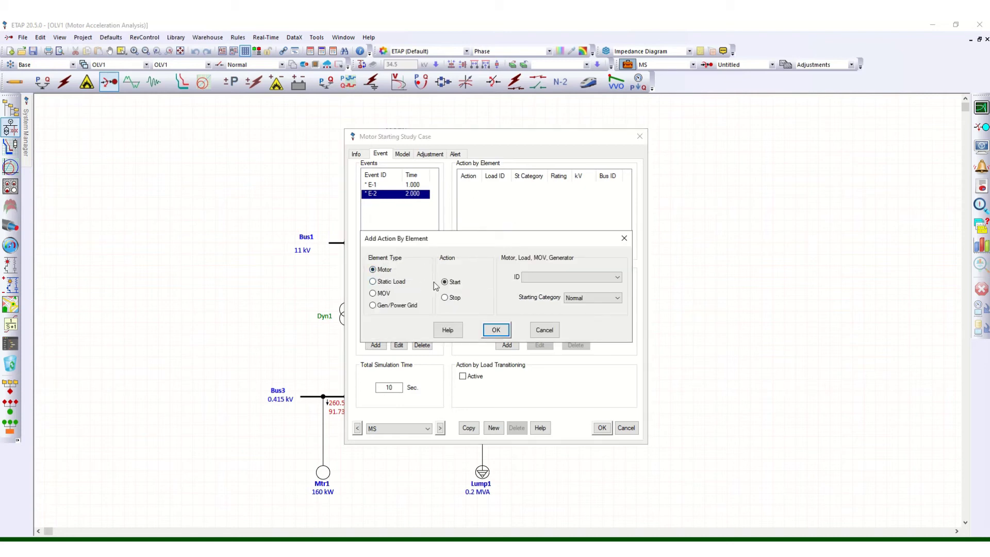
{"action": "left_click", "coordinate": [617, 277]}
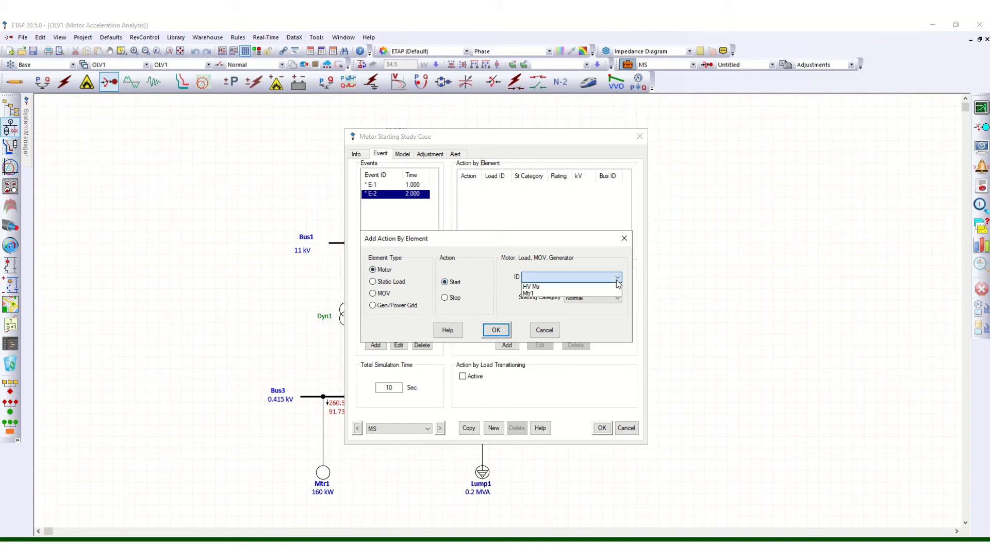
{"action": "left_click", "coordinate": [546, 287]}
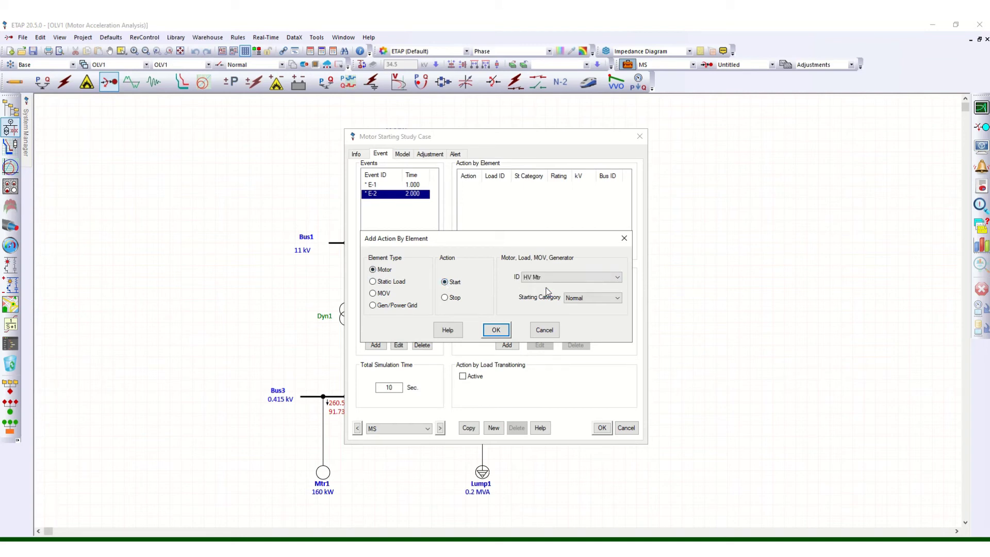
{"action": "left_click", "coordinate": [500, 331]}
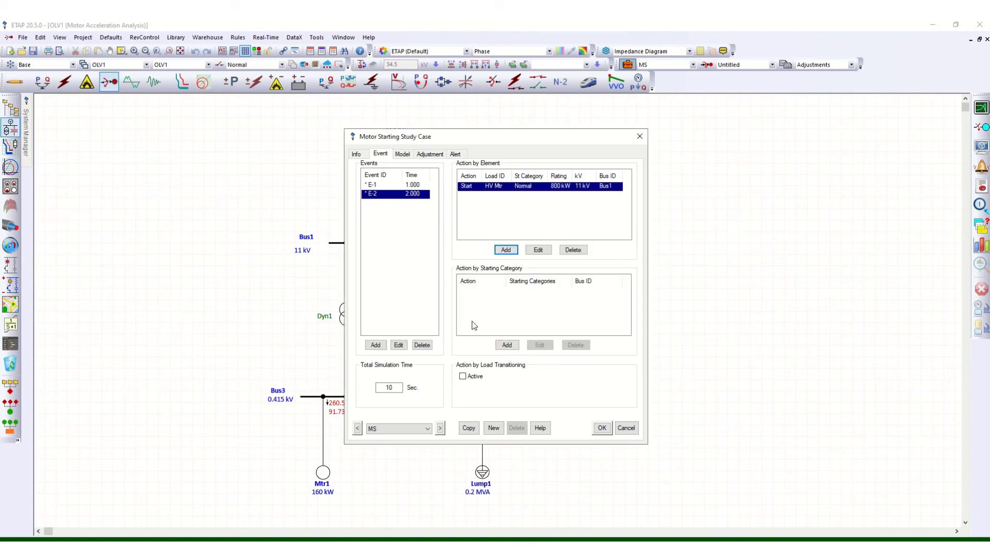
{"action": "left_click", "coordinate": [395, 387]}
{"action": "double_click", "coordinate": [389, 388]}
{"action": "left_click", "coordinate": [601, 428]}
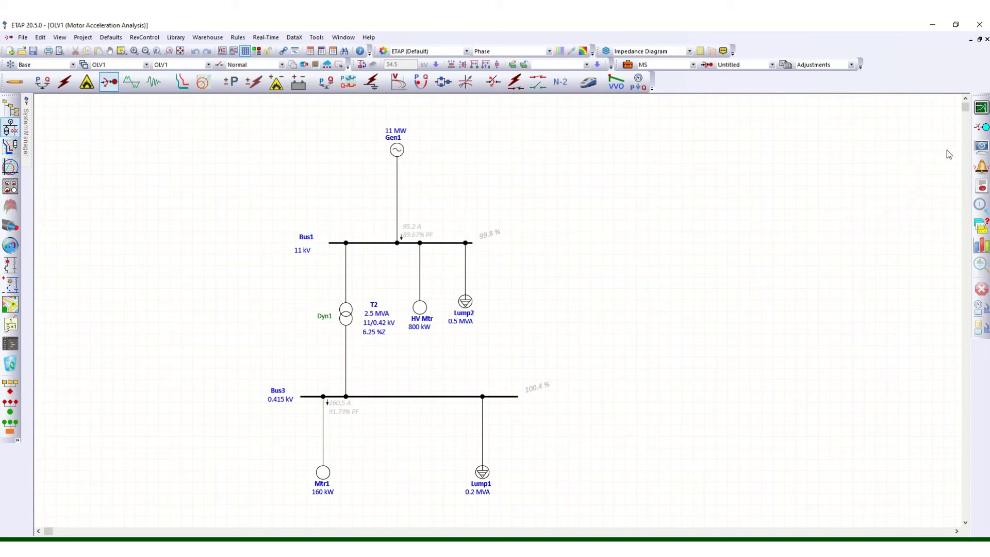
Run static motor starting with both motor events, review the critical and marginal alerts, and close the alert view.
{"action": "left_click", "coordinate": [981, 129]}
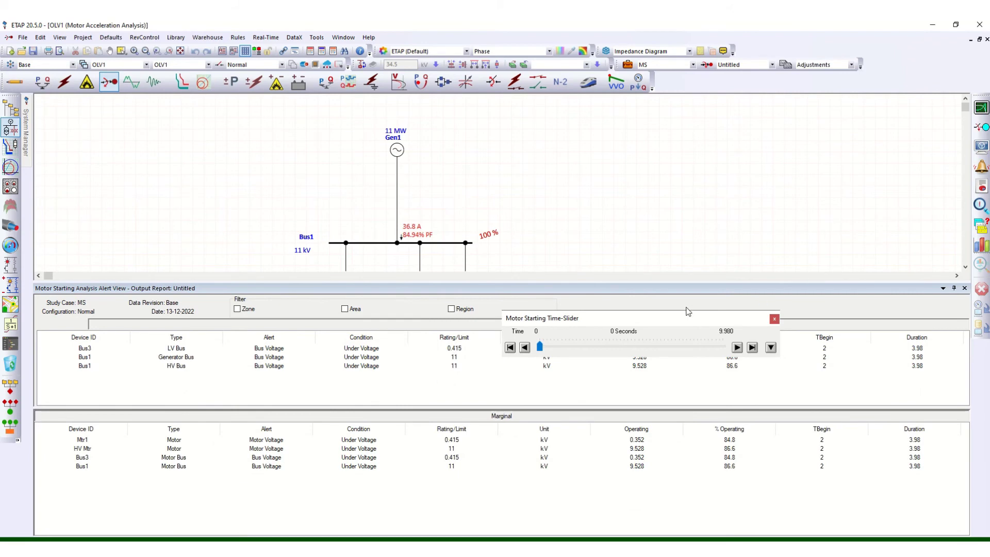
{"action": "left_click_drag", "start_coordinate": [658, 317], "coordinate": [729, 160]}
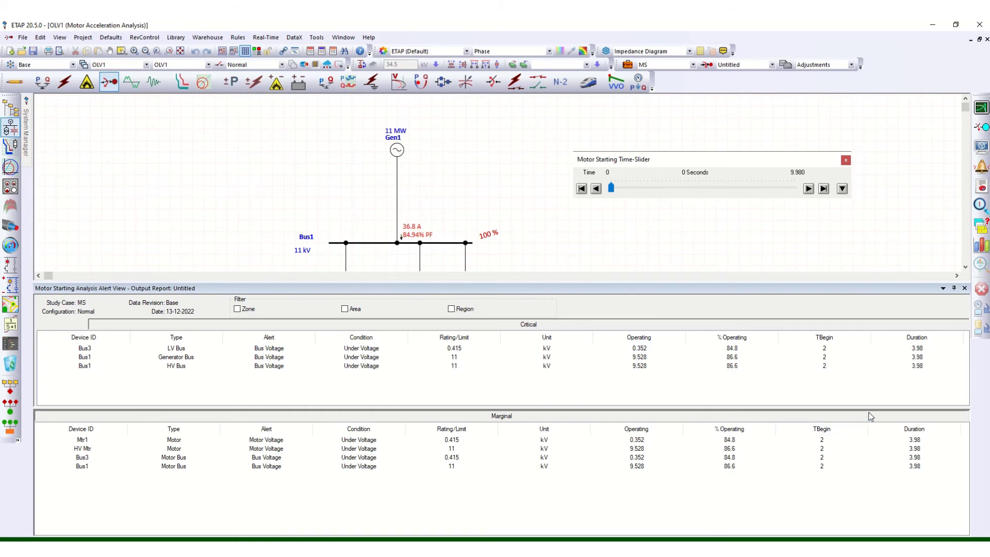
{"action": "left_click", "coordinate": [964, 288]}
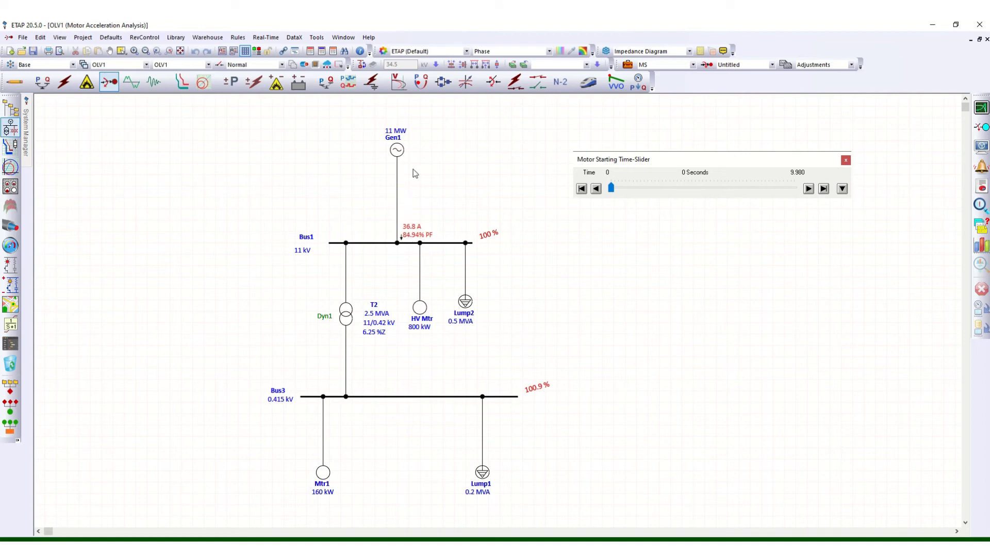
Step the time slider through 1.300 to 2.080 seconds to check currents and bus voltages at both motor starts, and close it.
{"action": "left_click_drag", "start_coordinate": [657, 159], "coordinate": [631, 235]}
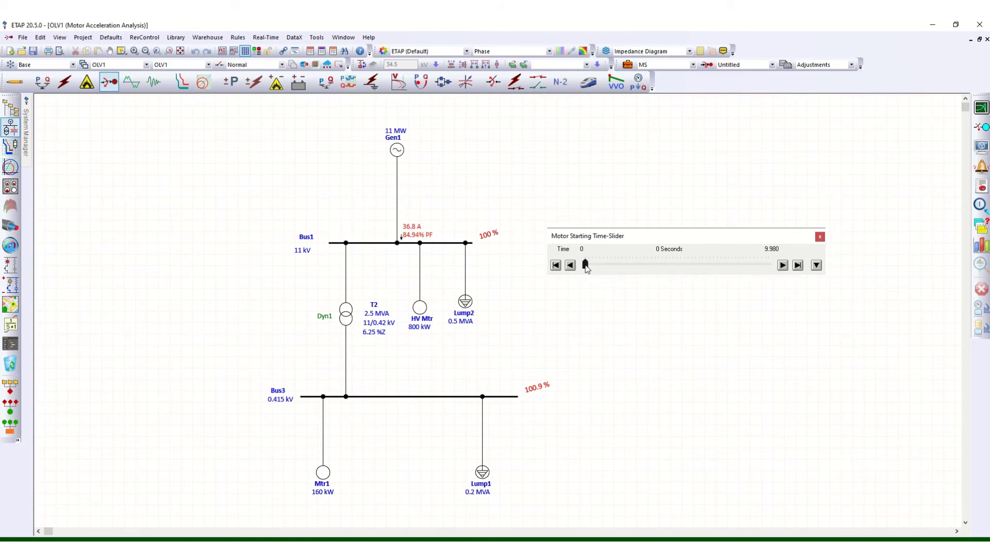
{"action": "left_click_drag", "start_coordinate": [585, 263], "coordinate": [604, 264]}
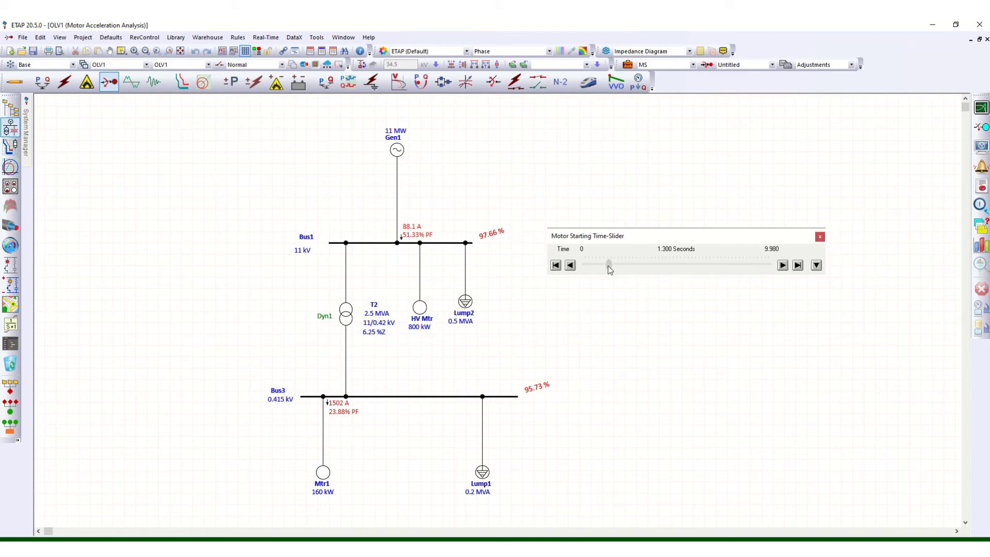
{"action": "left_click_drag", "start_coordinate": [607, 266], "coordinate": [611, 266]}
{"action": "left_click", "coordinate": [622, 266]}
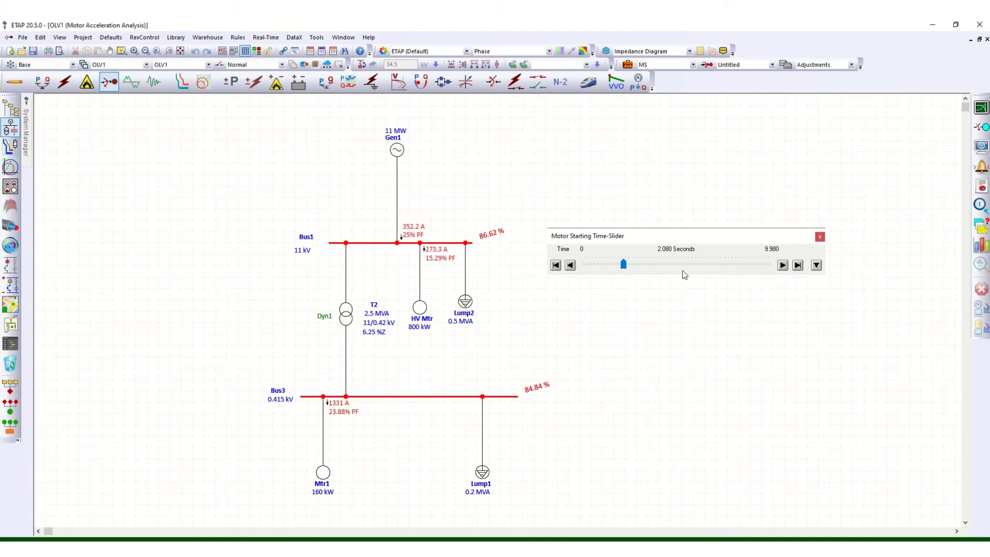
{"action": "left_click", "coordinate": [818, 237]}
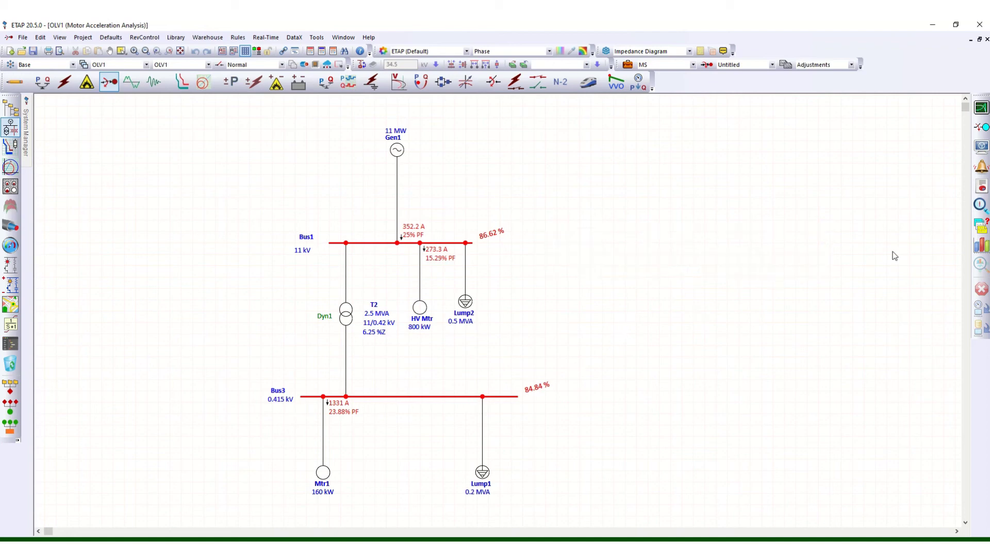
Plot the line current and the motor-base and bus-base terminal voltages for motors Mtr1 and HV Mtr together.
{"action": "left_click", "coordinate": [981, 247]}
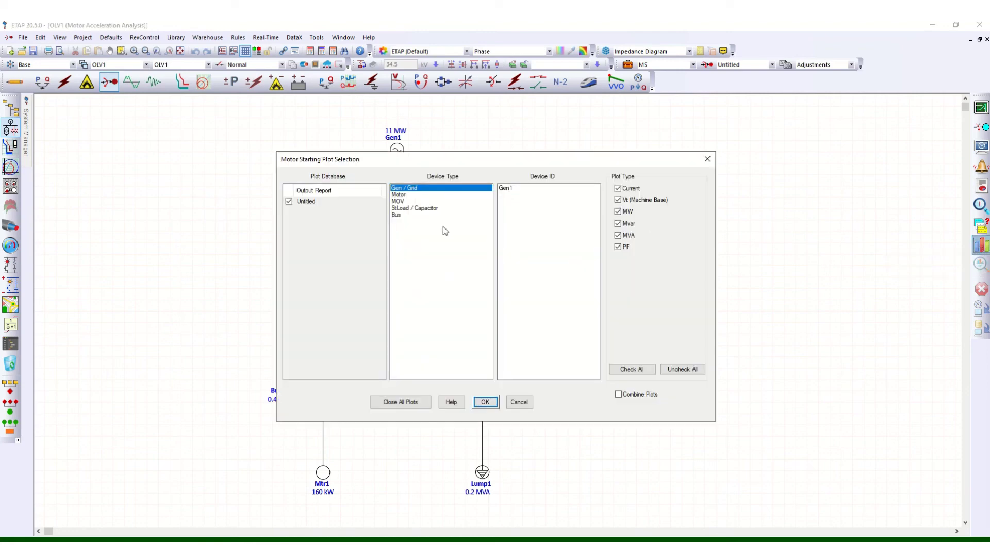
{"action": "left_click", "coordinate": [405, 195]}
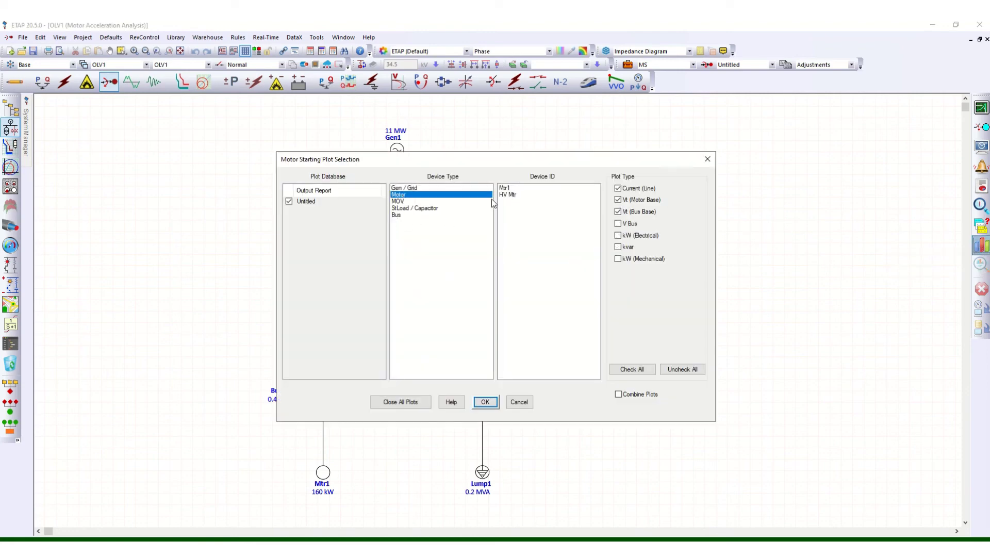
{"action": "left_click", "coordinate": [510, 189]}
{"action": "left_click", "coordinate": [512, 189]}
{"action": "left_click", "coordinate": [513, 190]}
{"action": "left_click", "coordinate": [515, 195]}
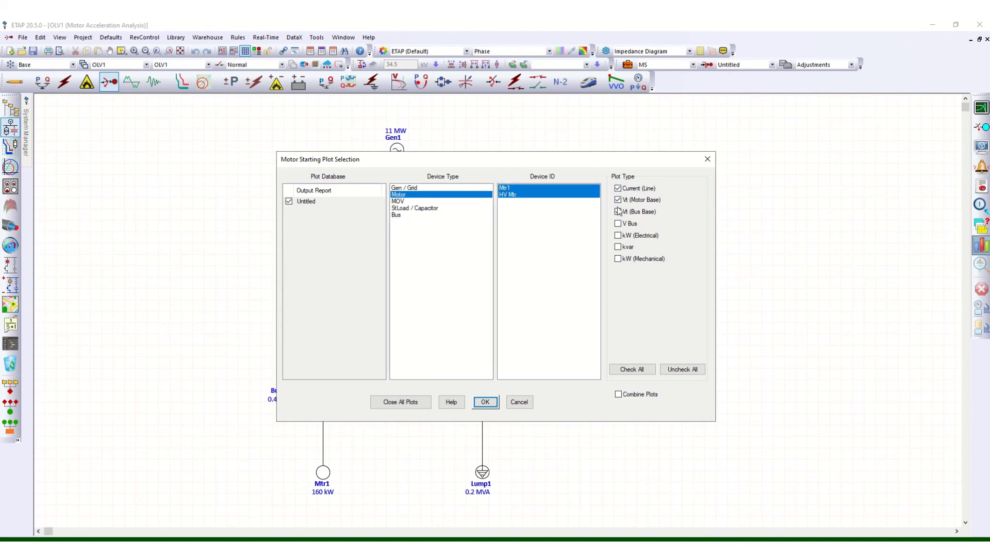
{"action": "left_click", "coordinate": [487, 402]}
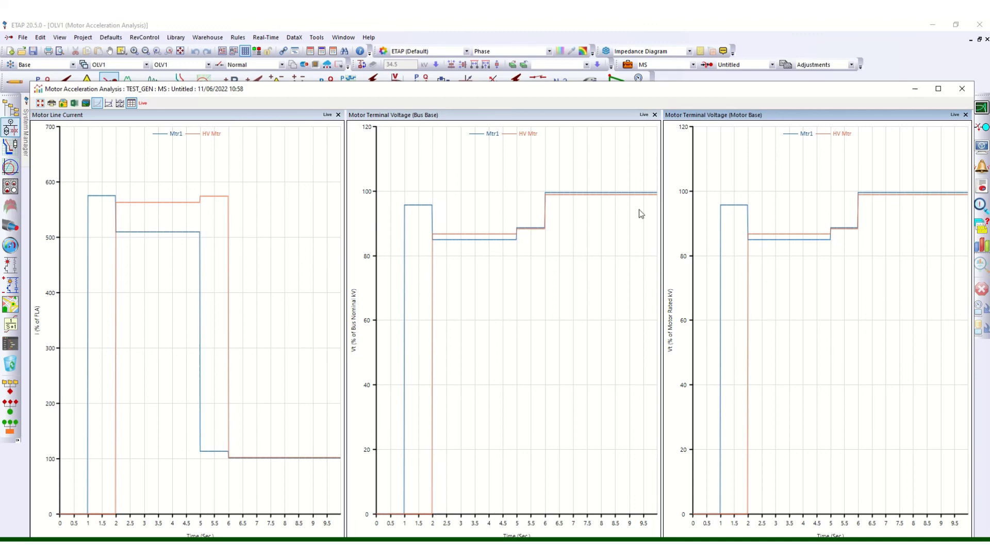
Close the motor plots, reopen the MS motor starting study case, and review the element actions defined for events E-1 and E-2.
{"action": "left_click", "coordinate": [961, 90]}
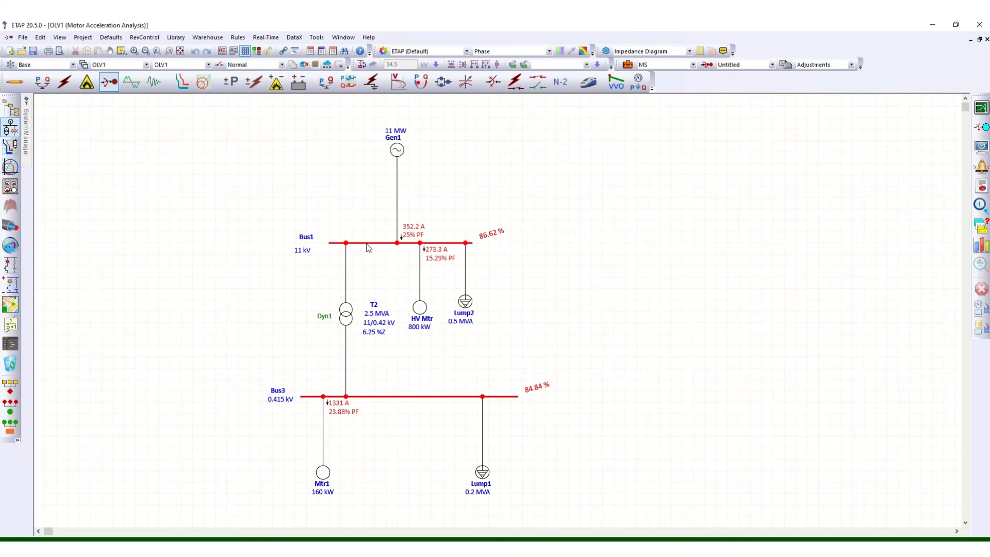
{"action": "left_click", "coordinate": [628, 69]}
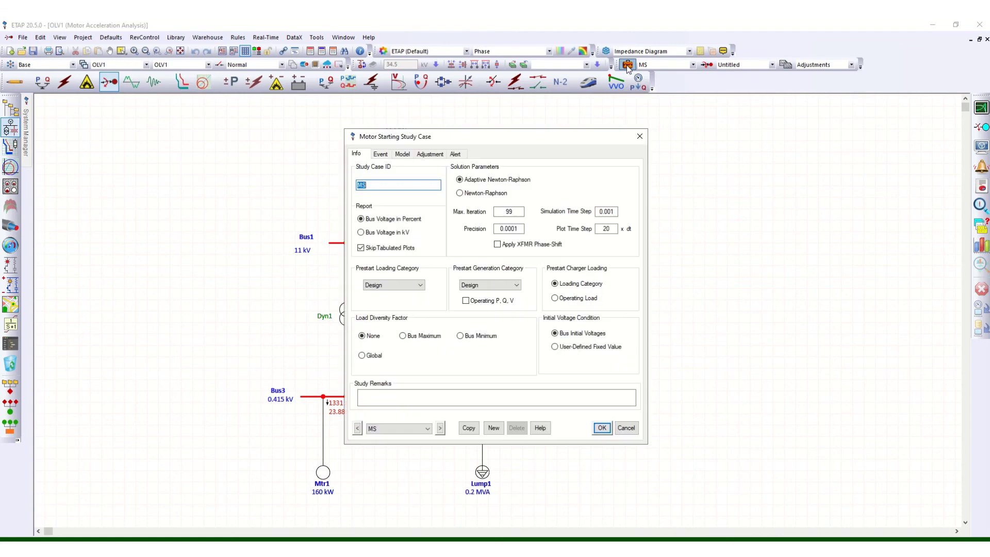
{"action": "left_click_drag", "start_coordinate": [496, 132], "coordinate": [714, 133]}
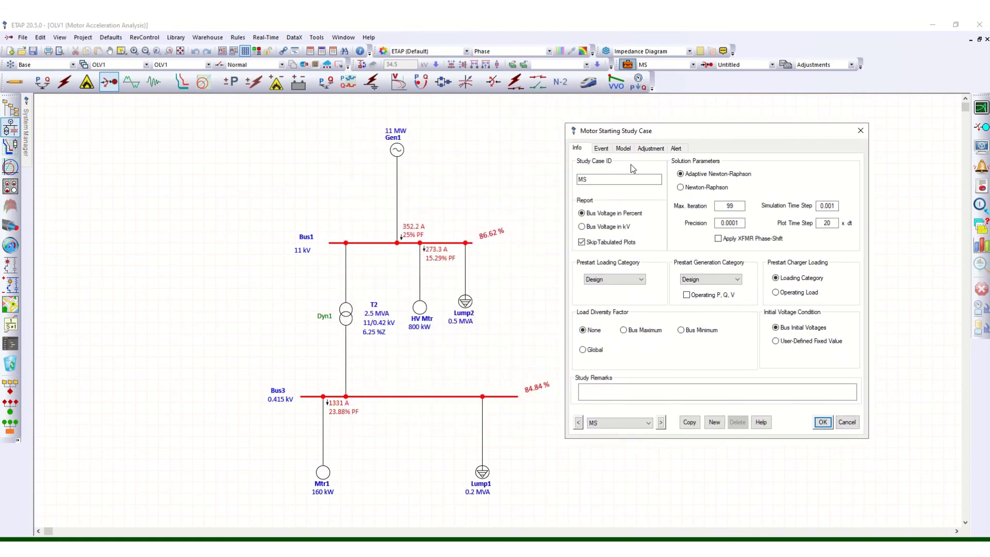
{"action": "left_click", "coordinate": [604, 149]}
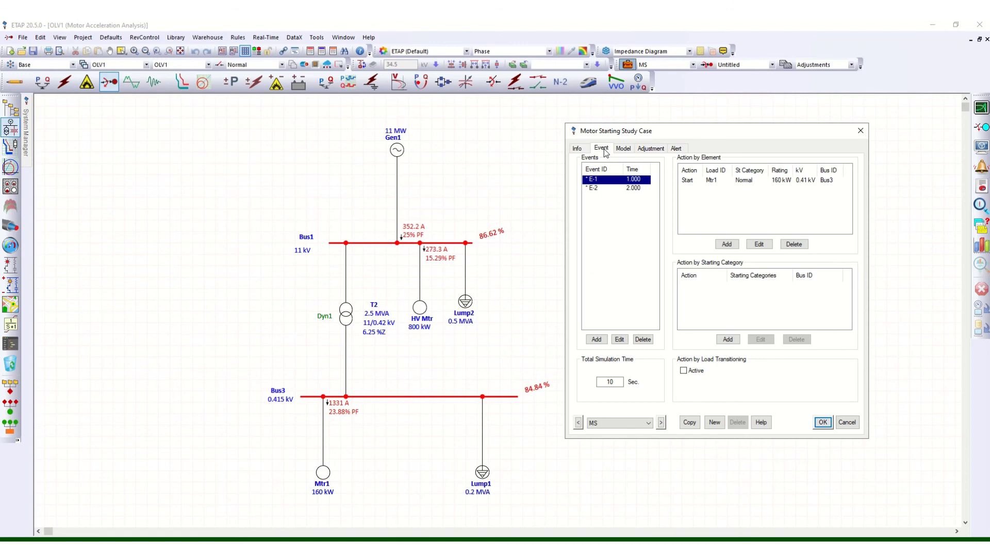
{"action": "left_click", "coordinate": [623, 190]}
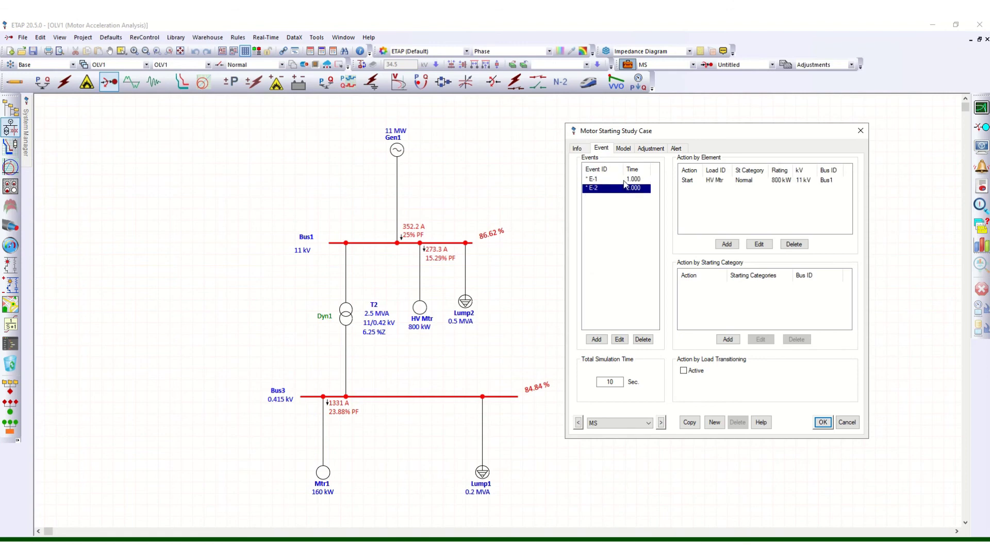
{"action": "left_click", "coordinate": [624, 182]}
{"action": "left_click", "coordinate": [622, 189]}
{"action": "left_click", "coordinate": [623, 179]}
{"action": "left_click", "coordinate": [618, 188]}
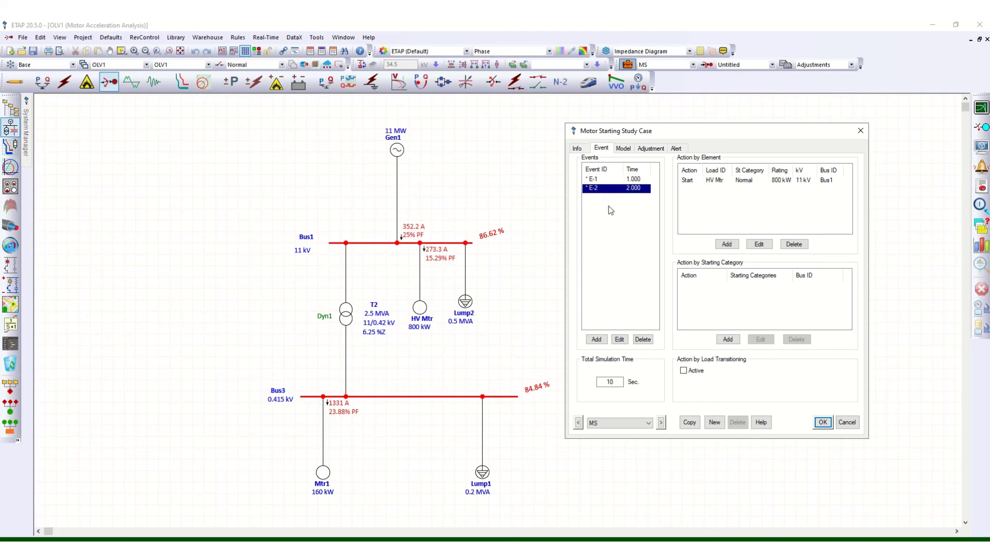